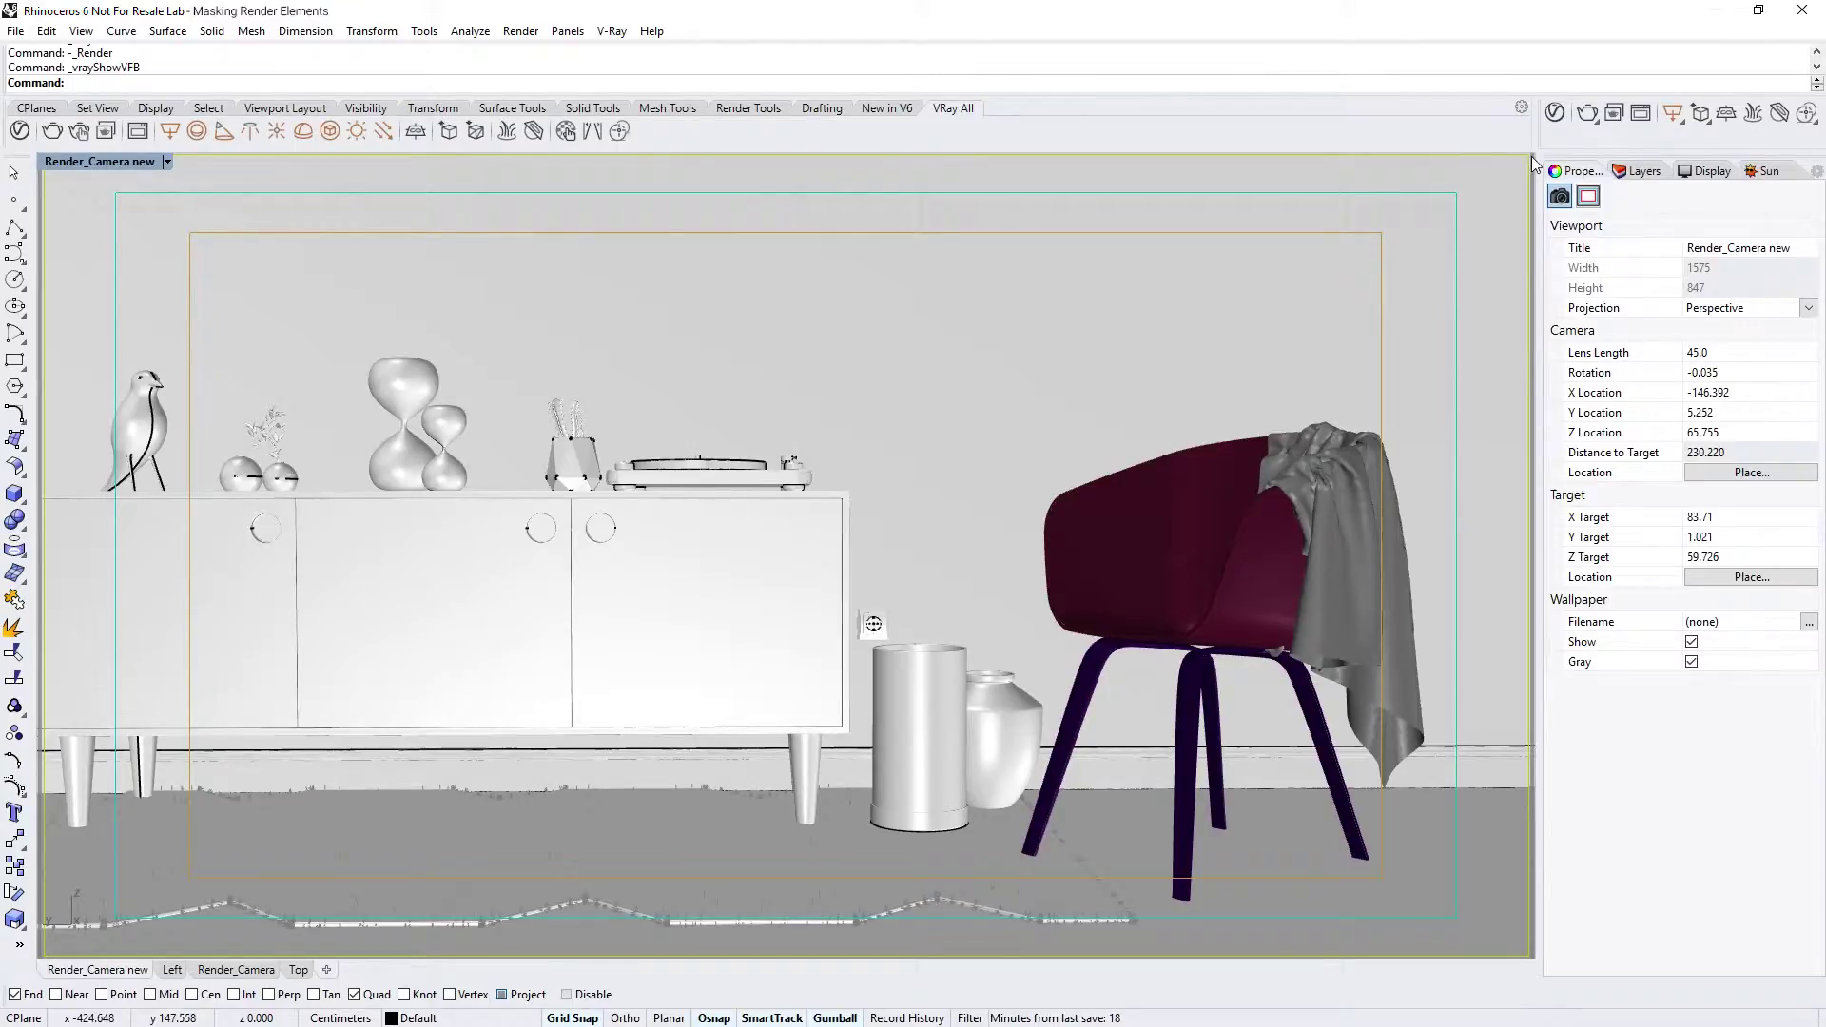
Step: Add the Material ID Number and MultiMatte Materials render elements in the V-Ray Asset Editor and list the render elements
left_click(1553, 116)
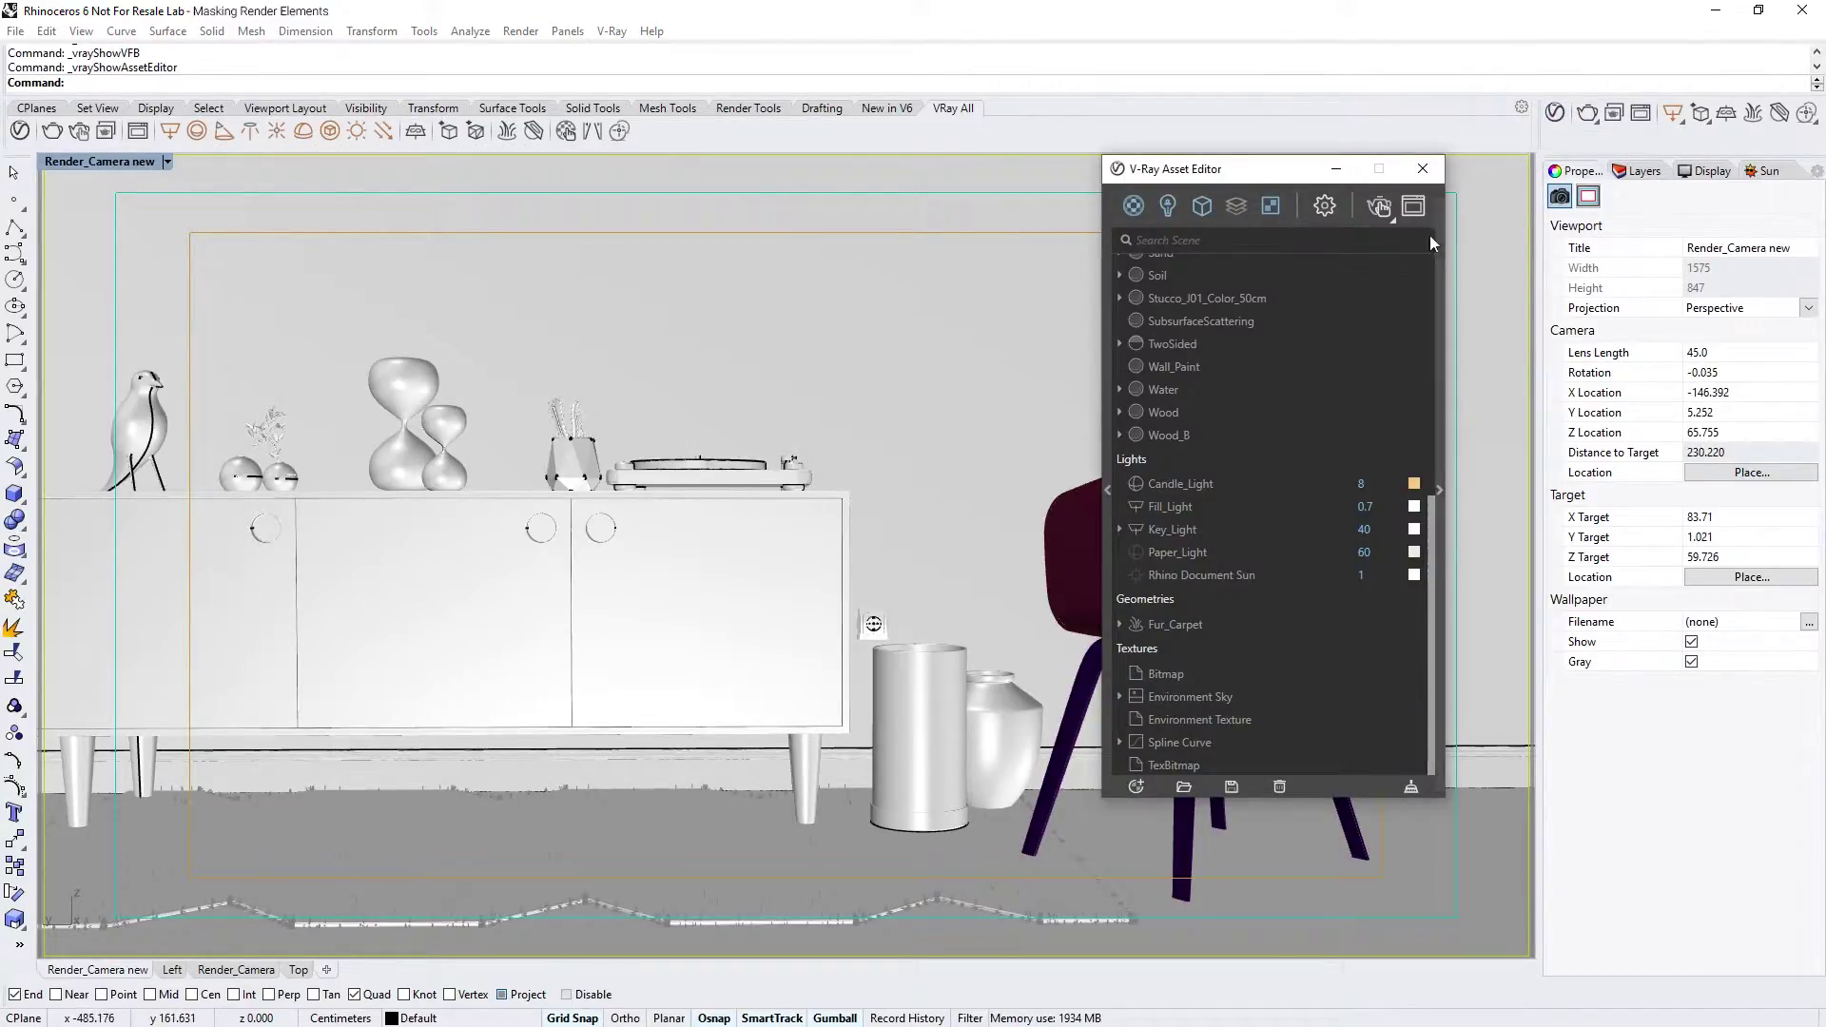
mouse_move(1233, 211)
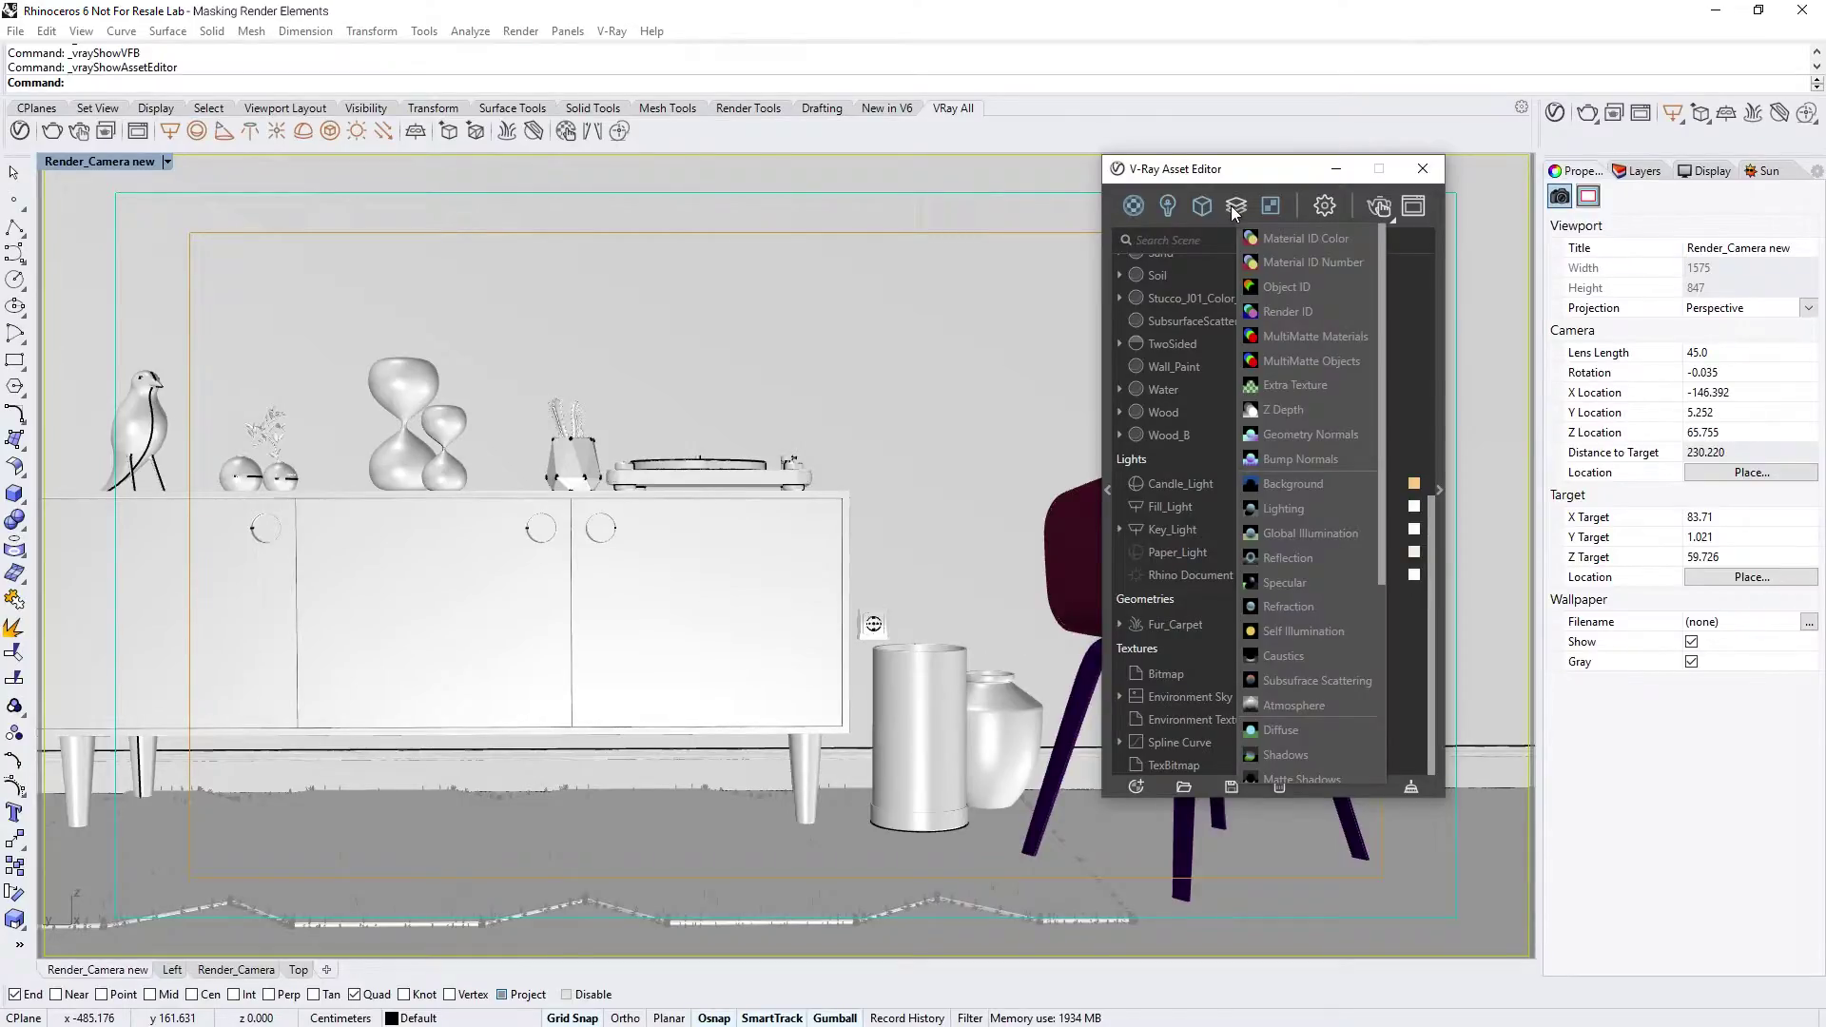
left_click(1272, 262)
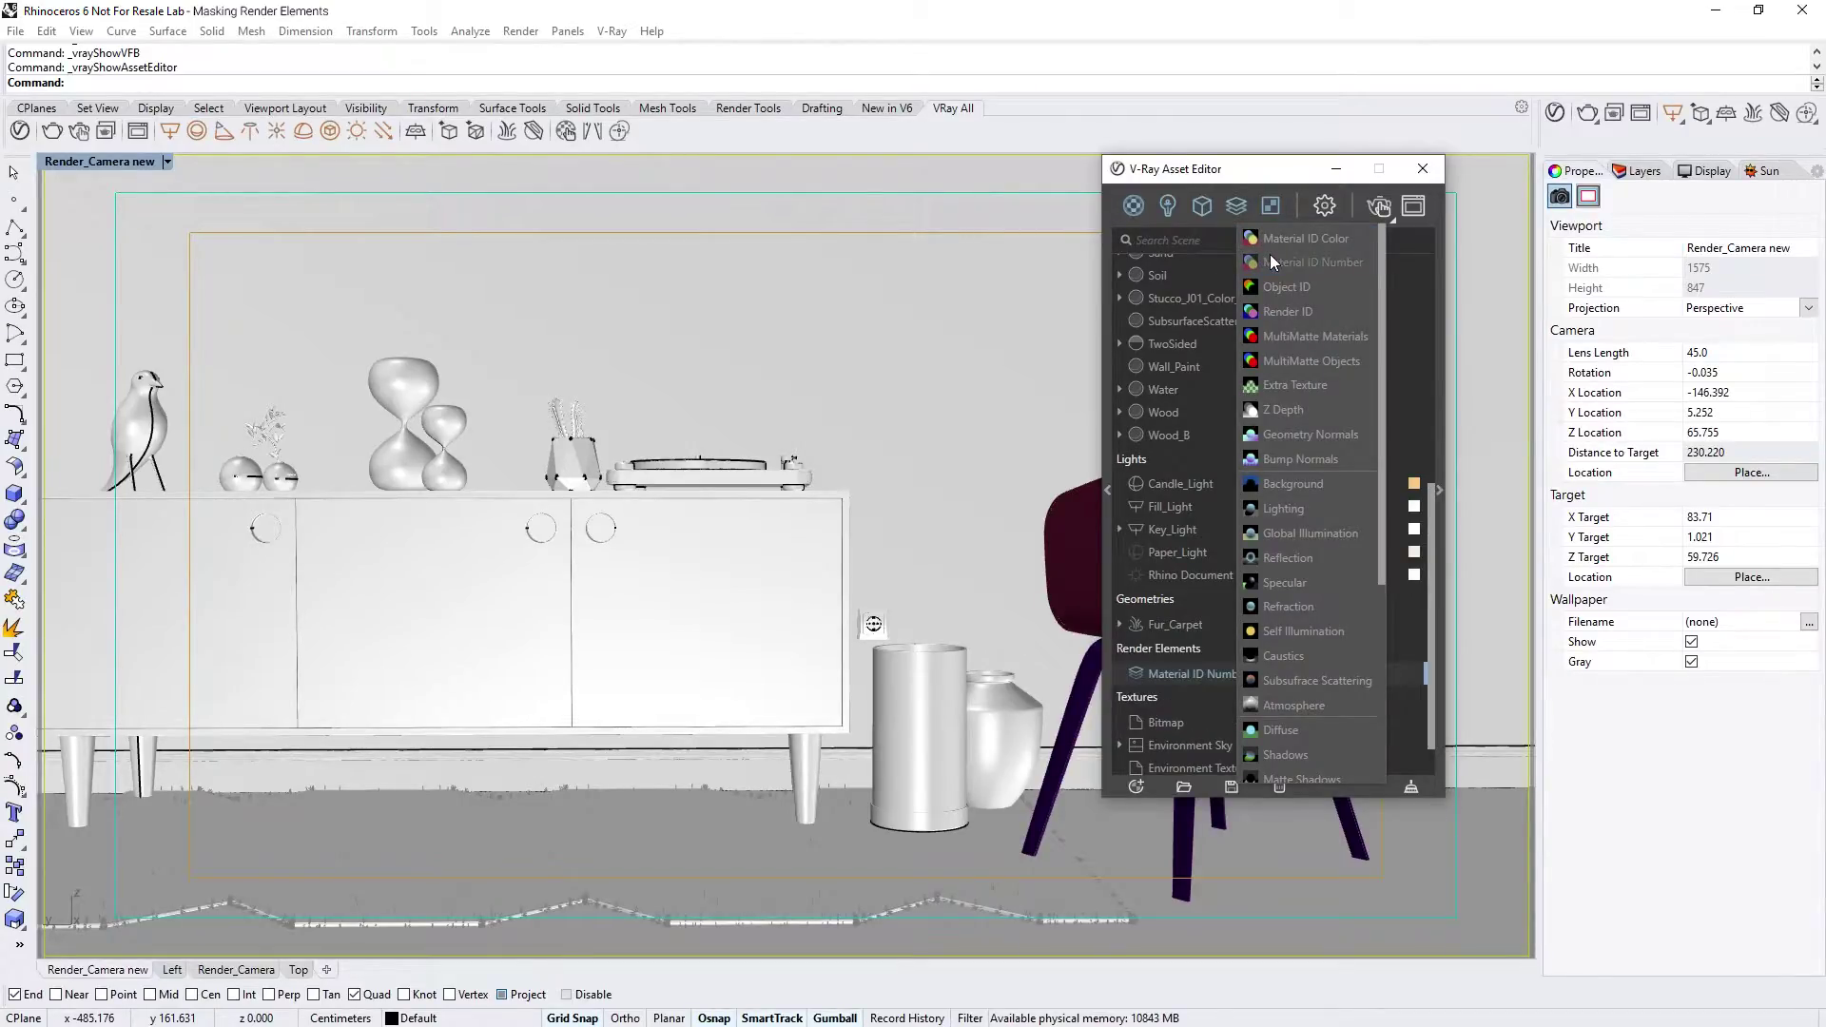
left_click(1285, 331)
left_click(1234, 209)
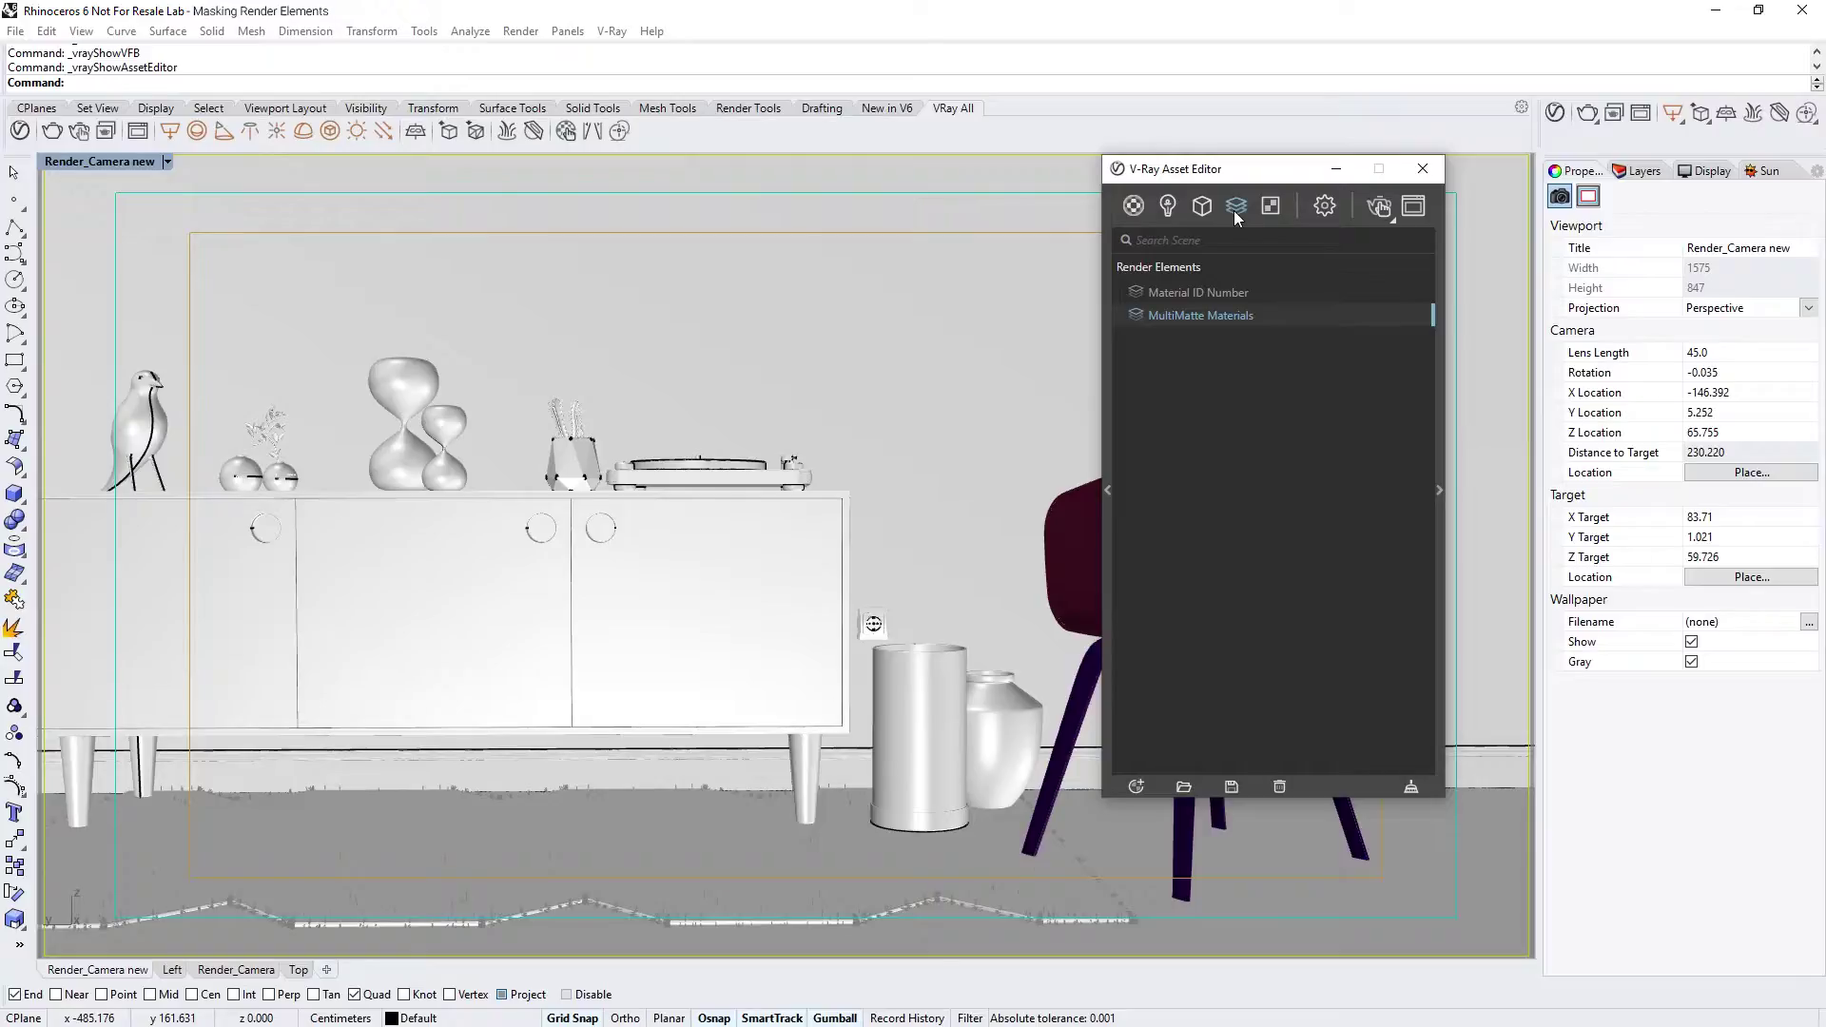
left_click(1195, 287)
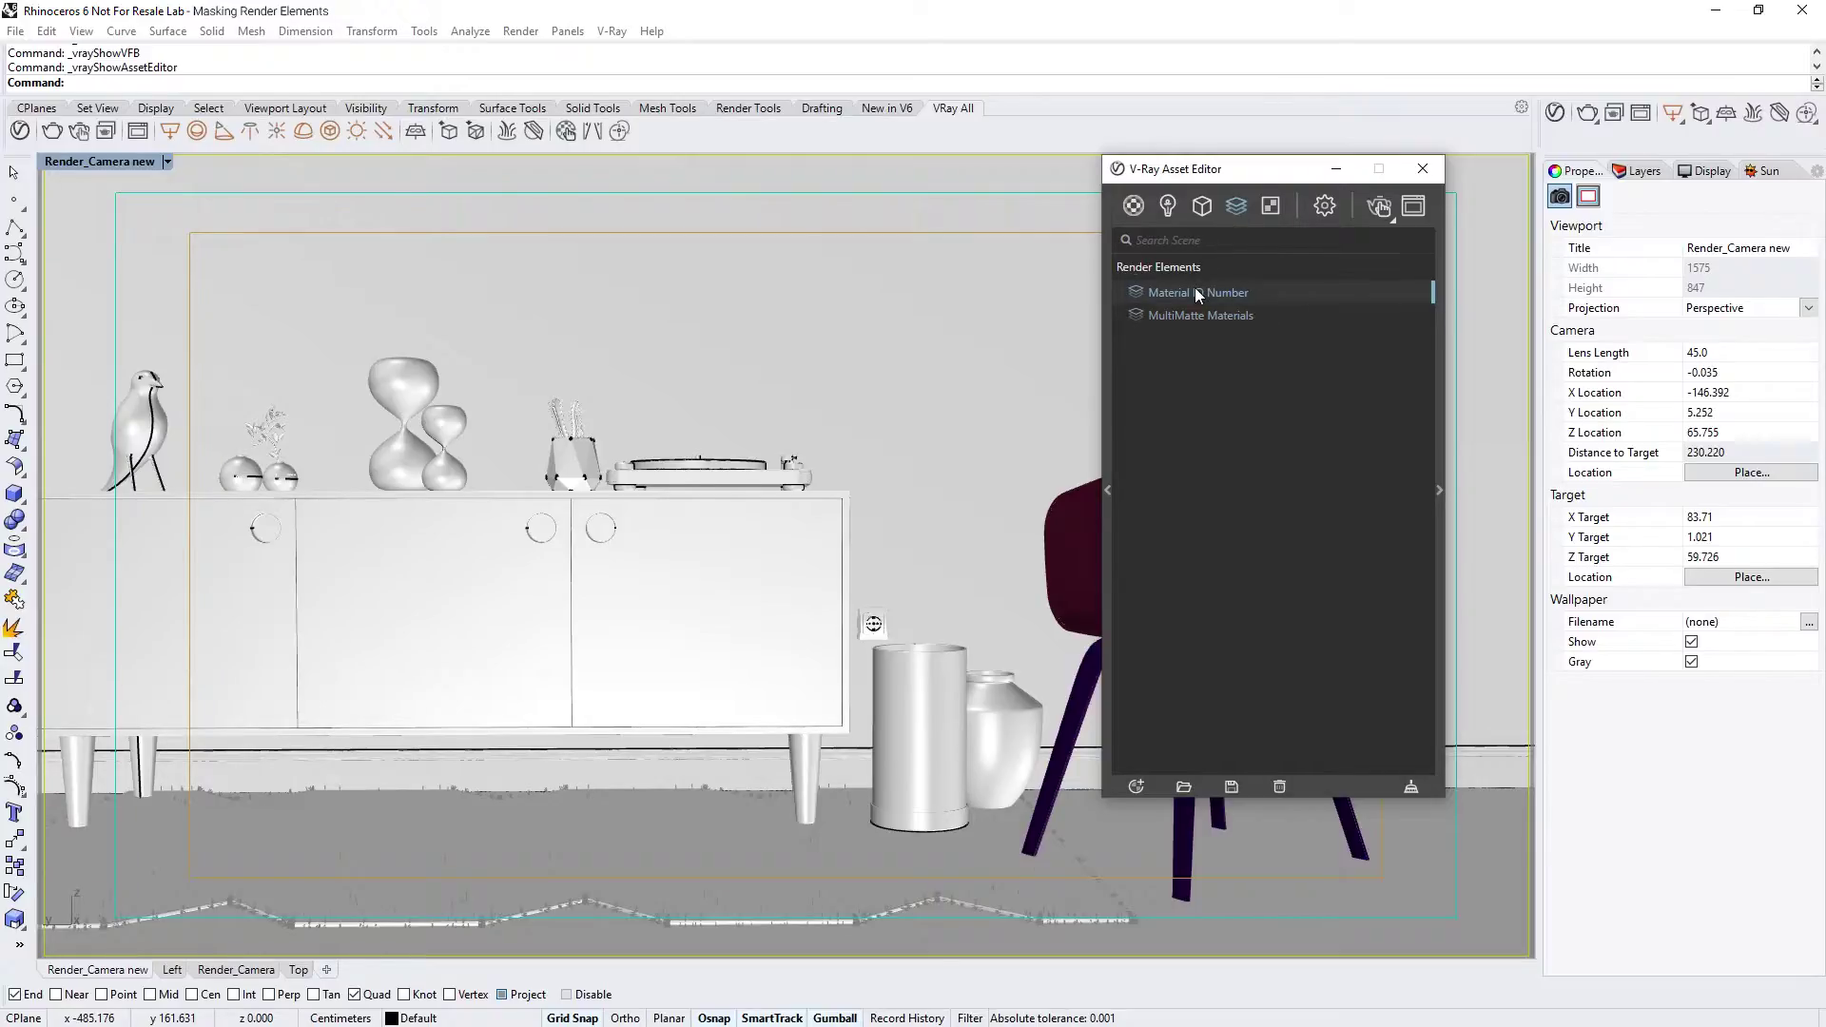
Step: Find the Stucco_J01_Color_50cm material and set its material ID number to 1 in the advanced settings
left_click(1136, 204)
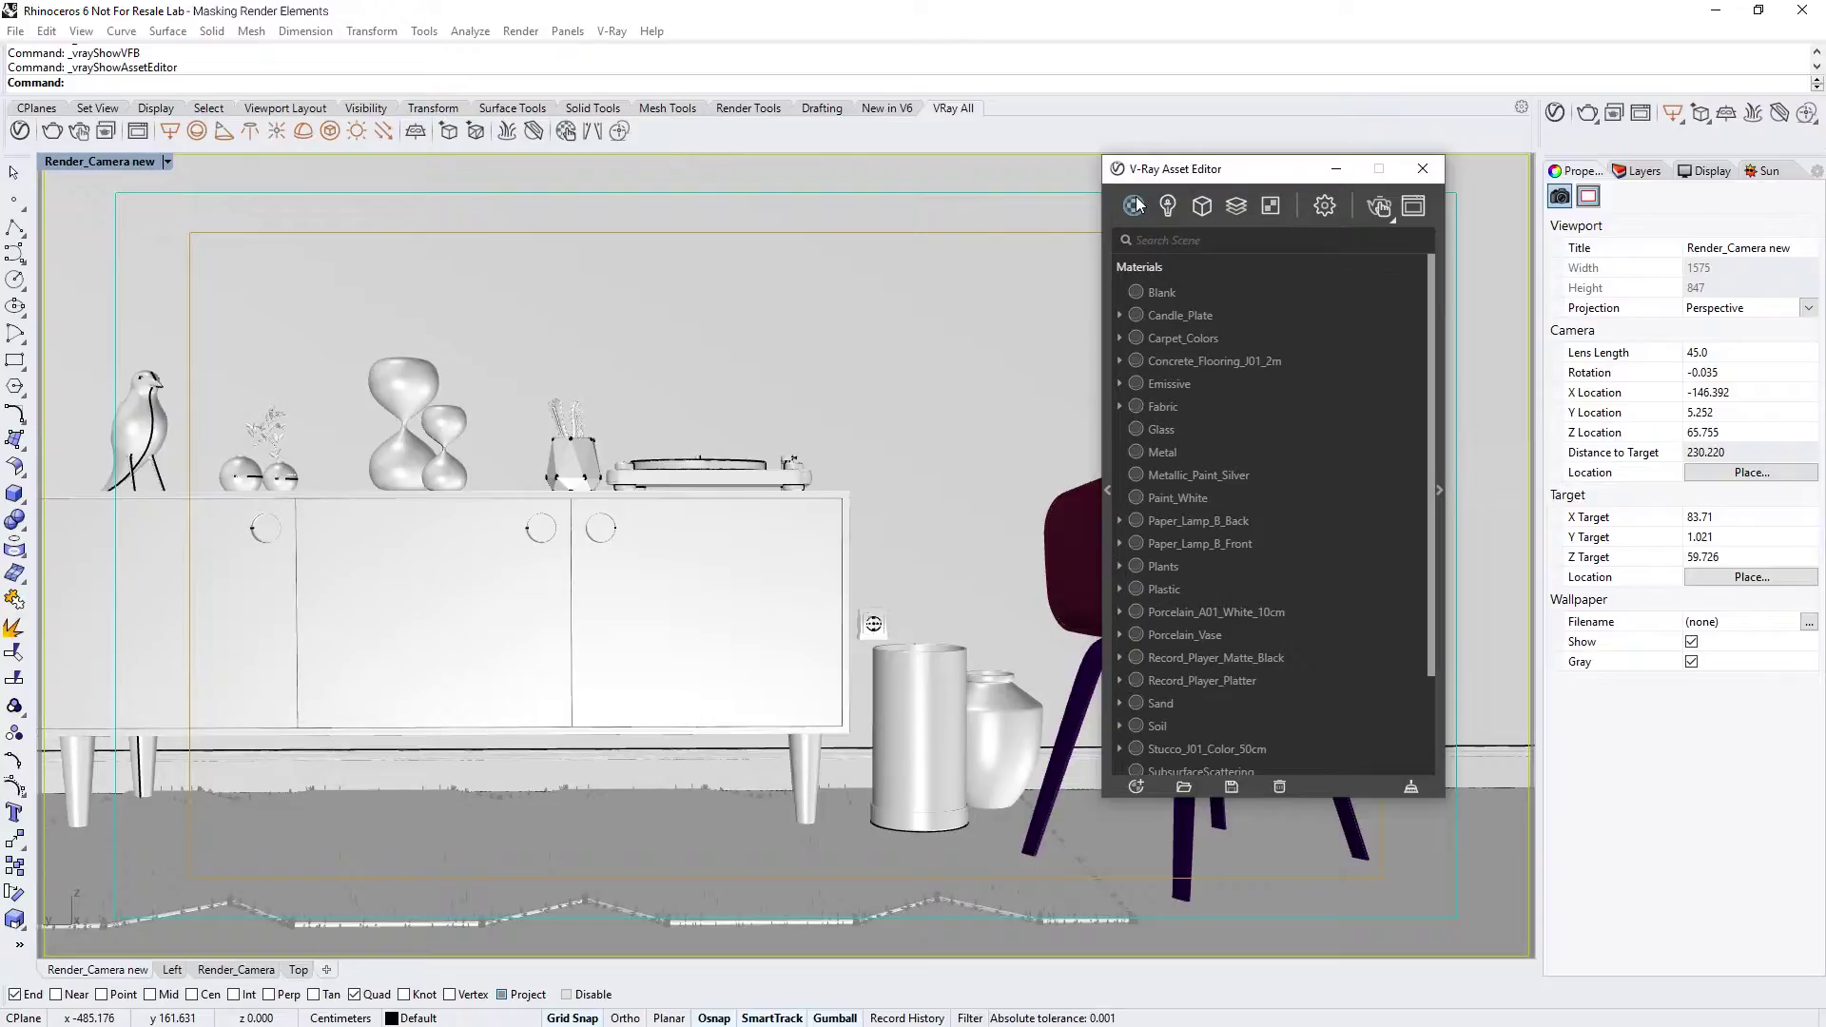
left_click(1165, 240)
type("stucco")
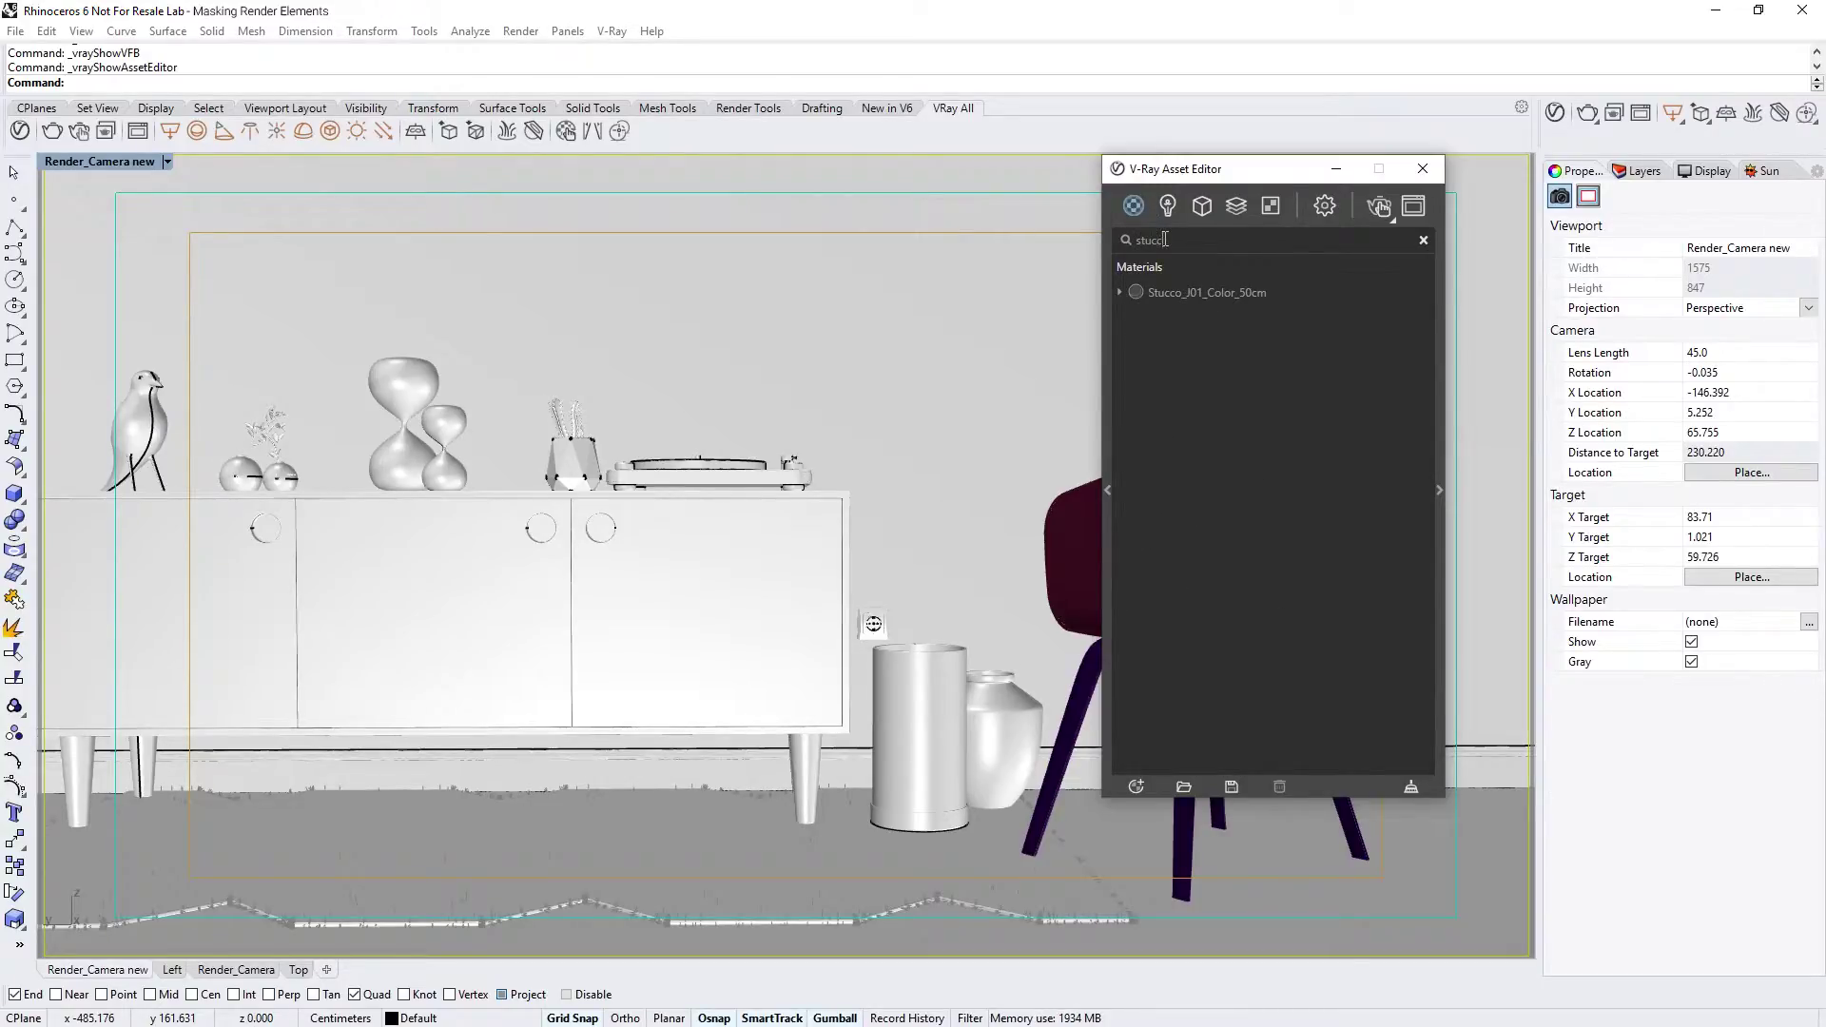
left_click(1179, 292)
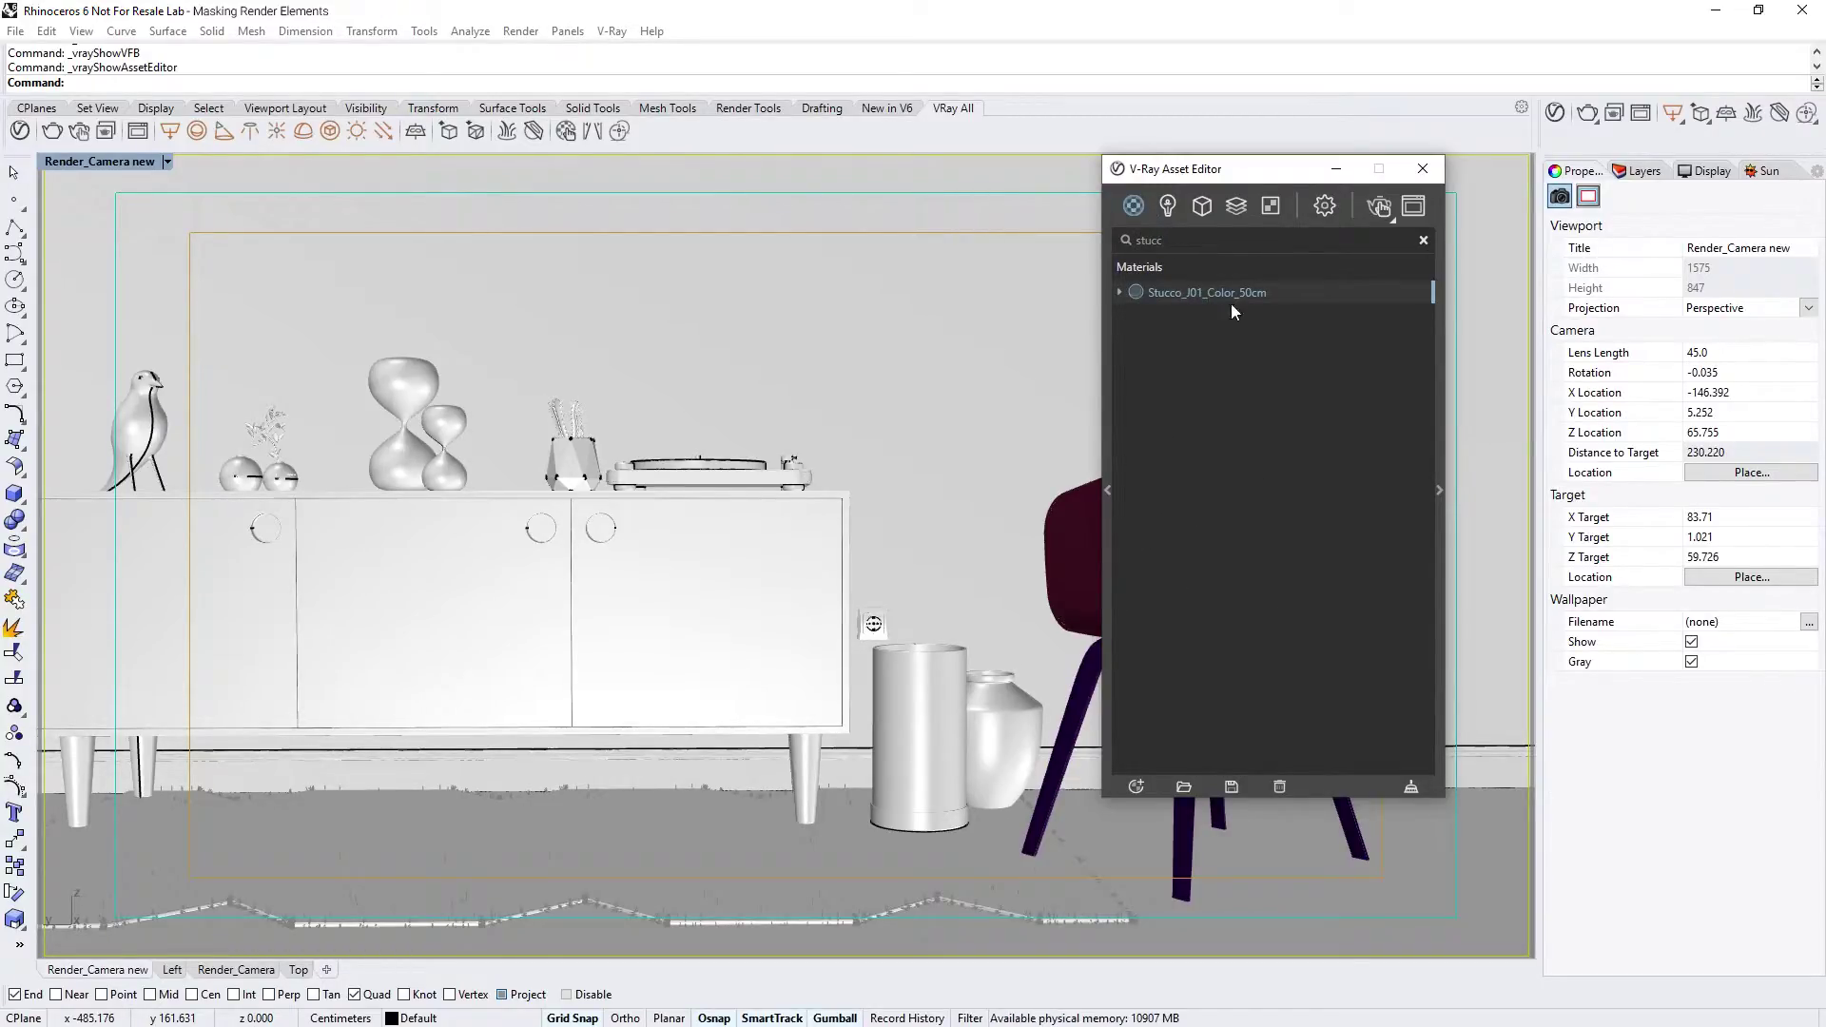
left_click(1438, 483)
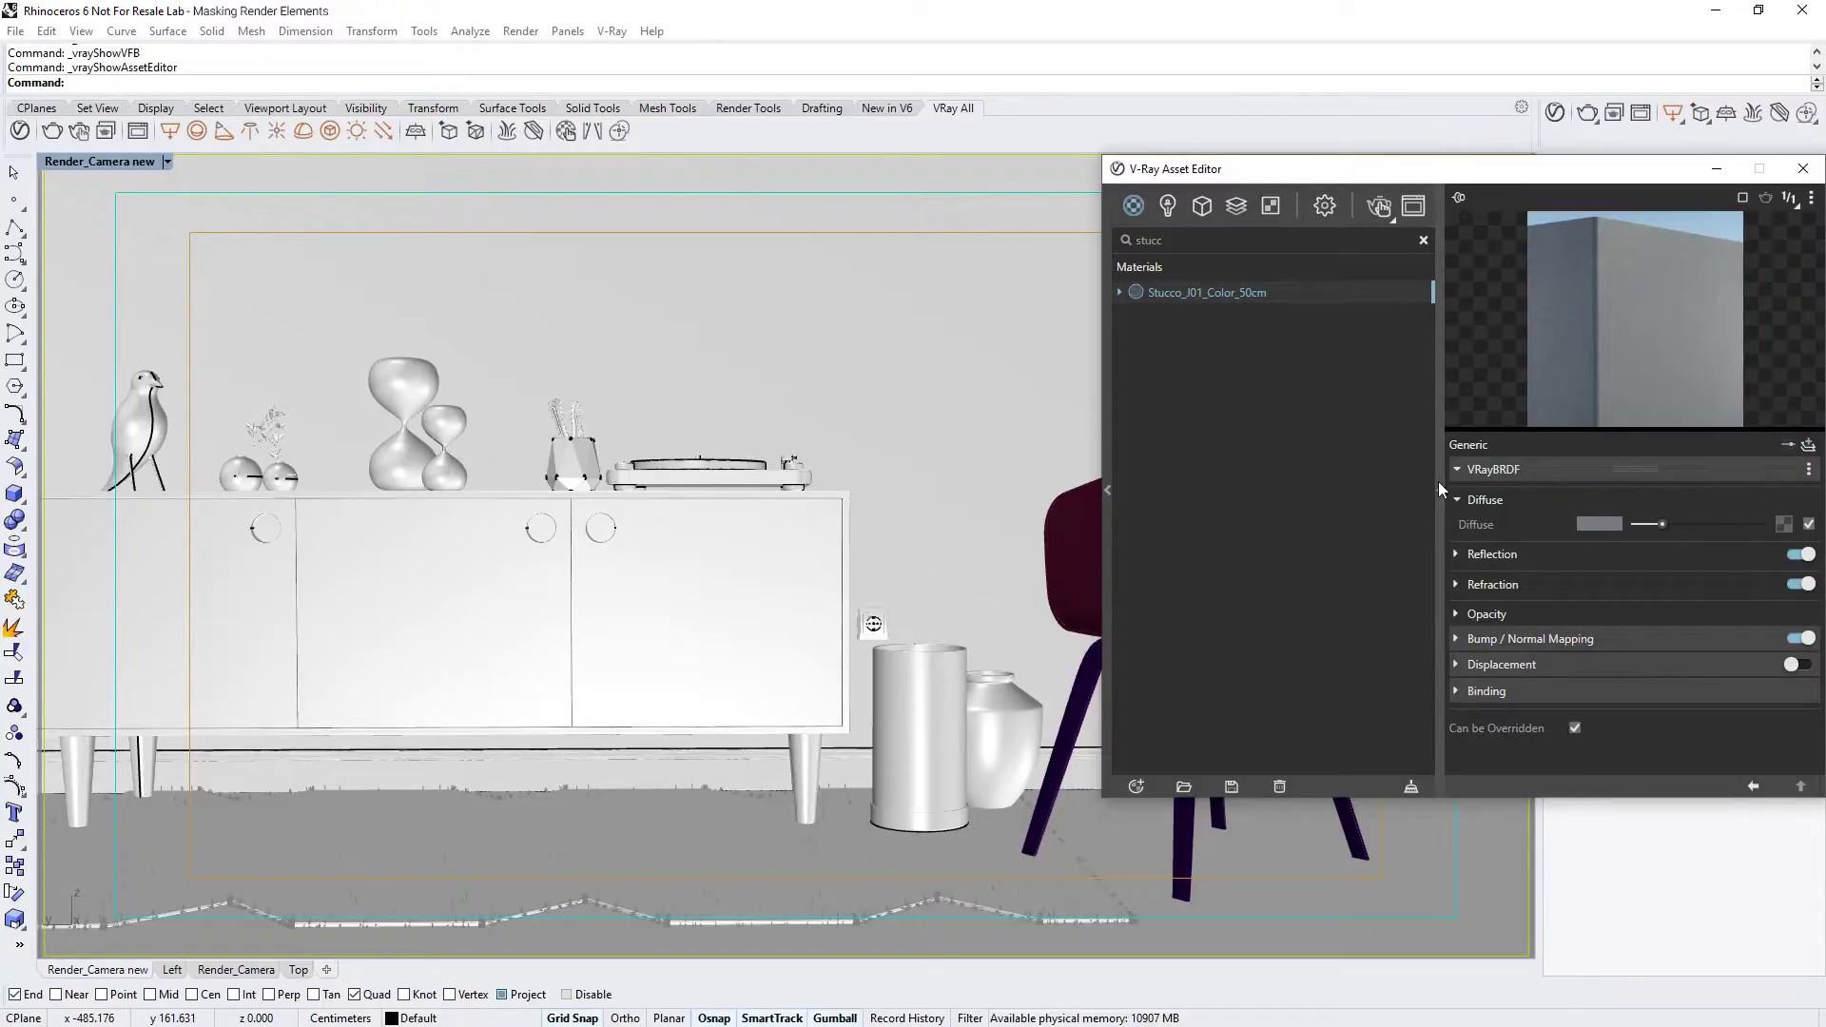
left_click(1787, 444)
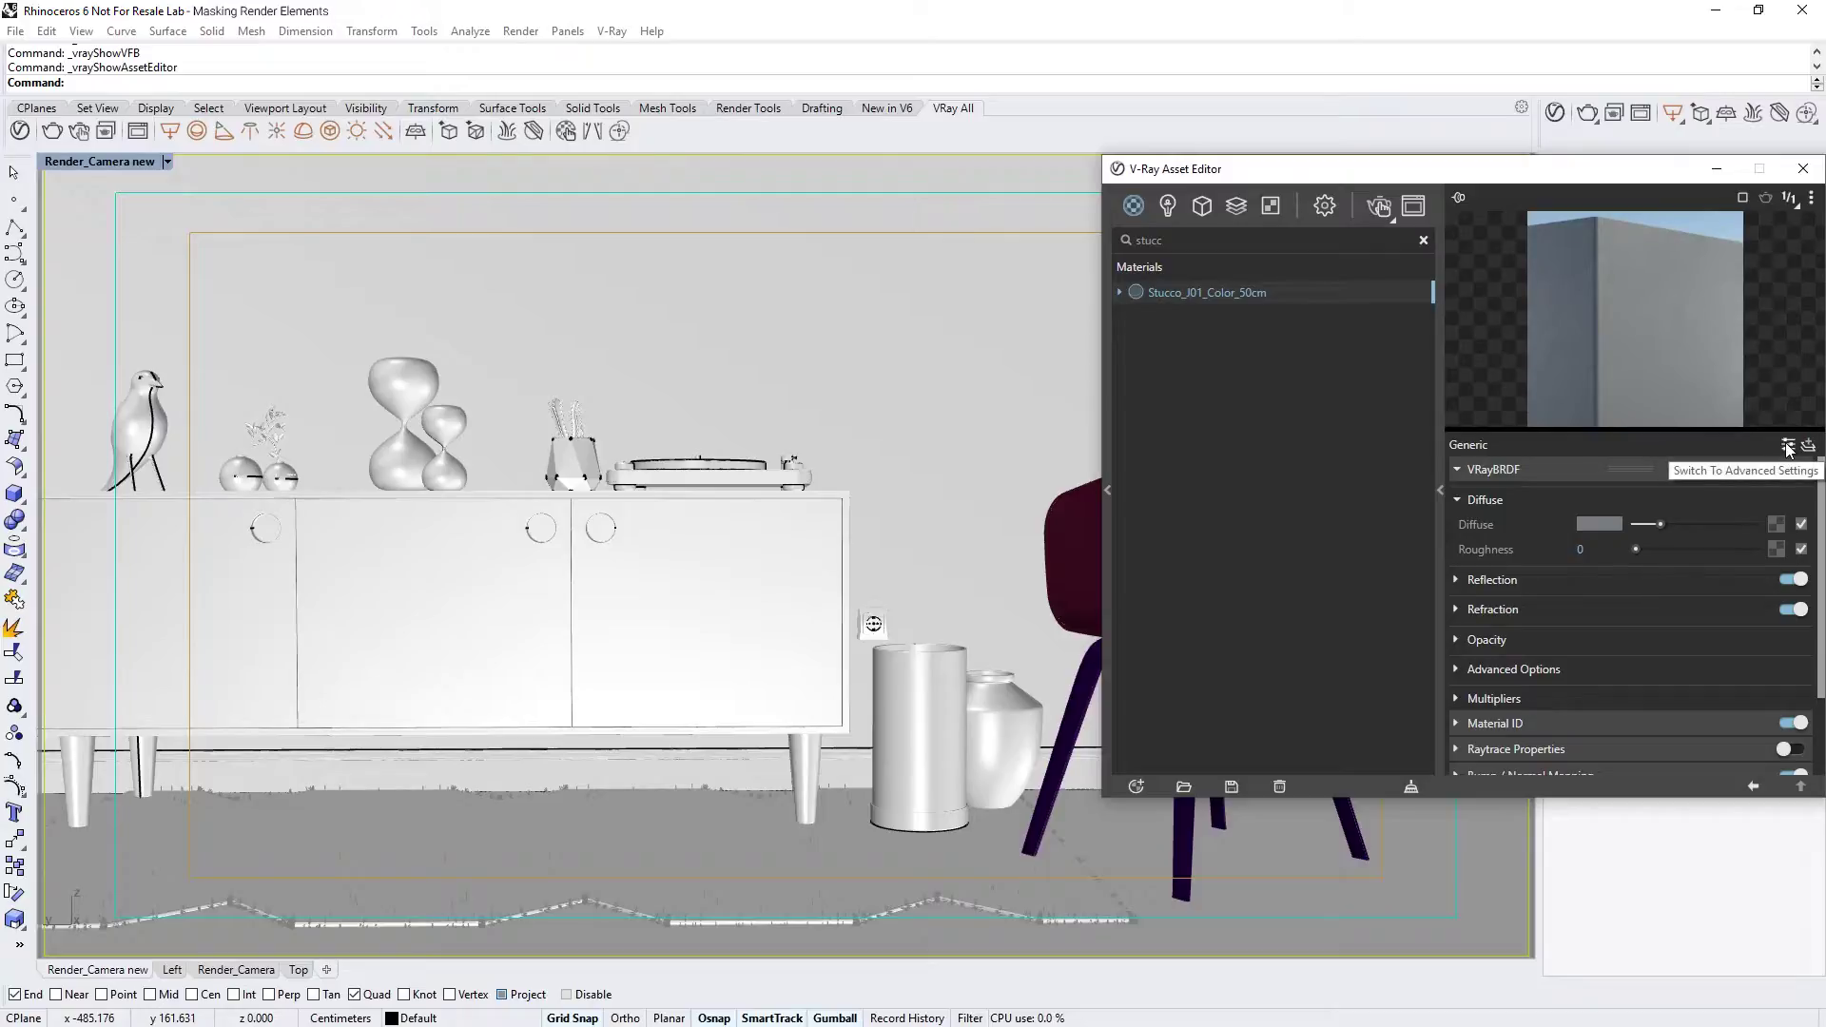
left_click(1553, 724)
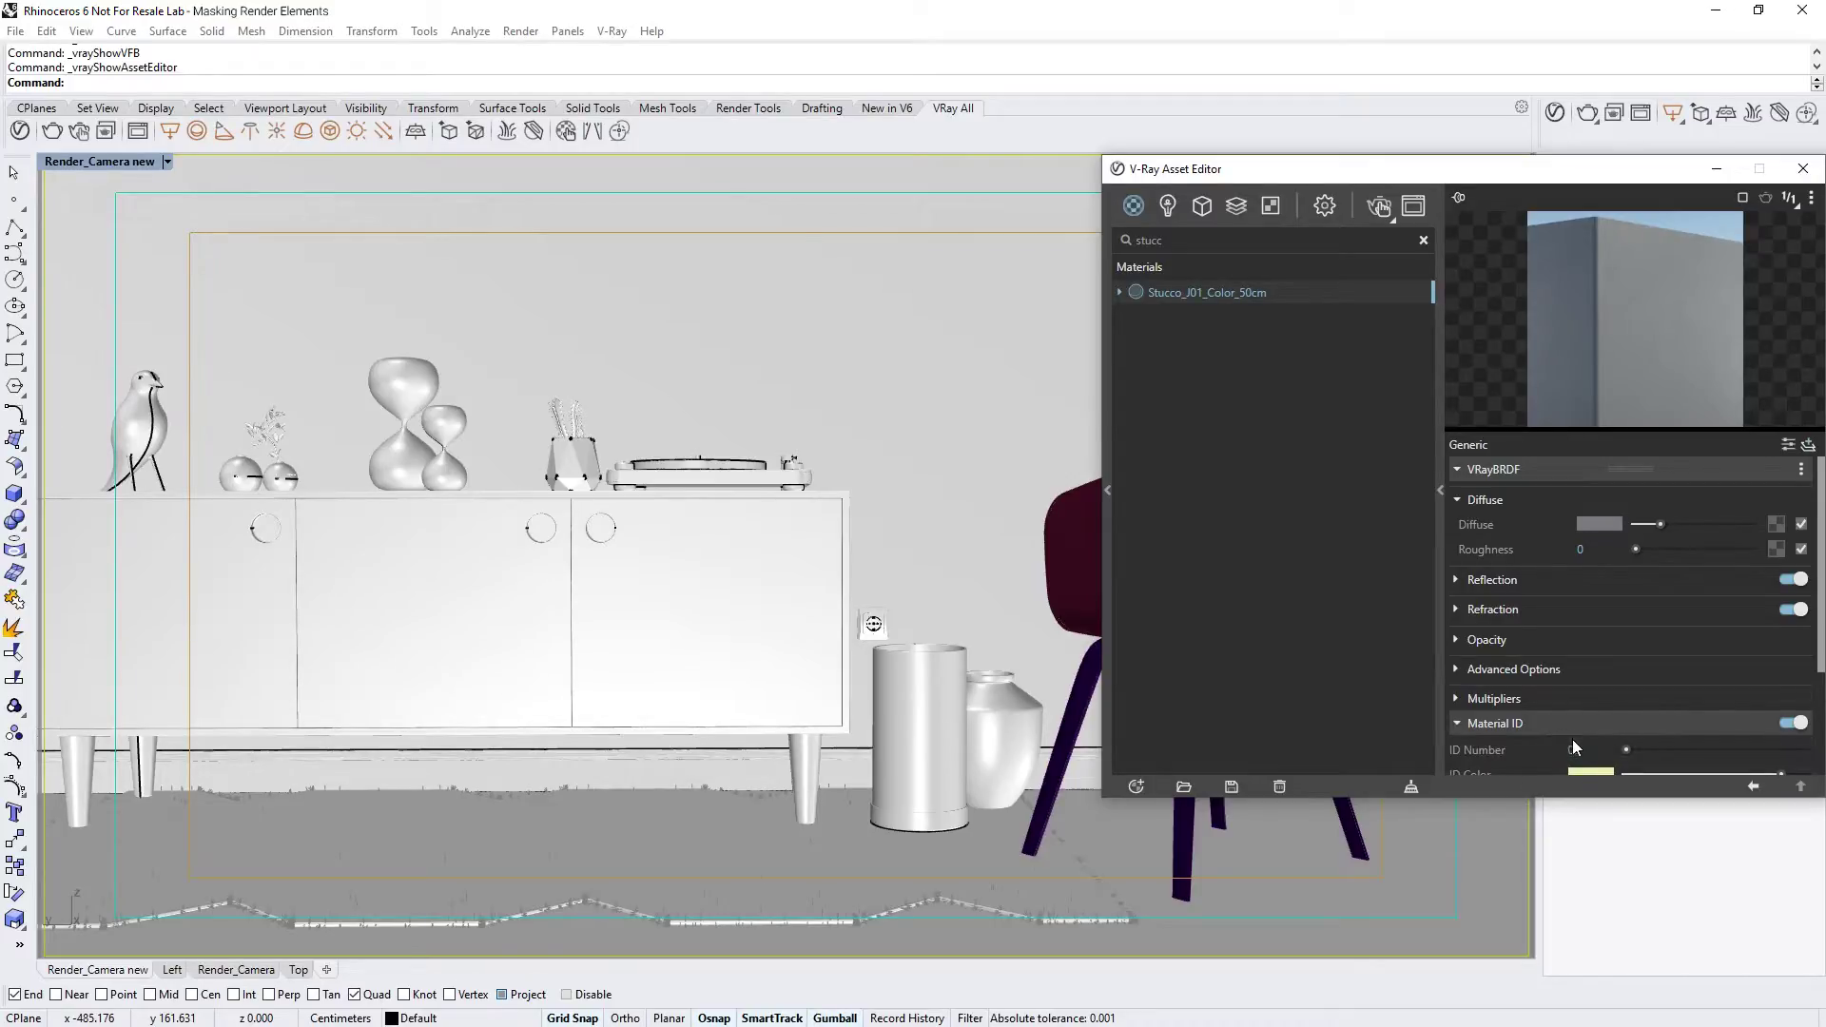
left_click(1569, 750)
type("1")
Step: Search the materials for "floor" and view the Material ID settings of the concrete flooring material
left_click_drag(1265, 243, 1116, 241)
type("floor")
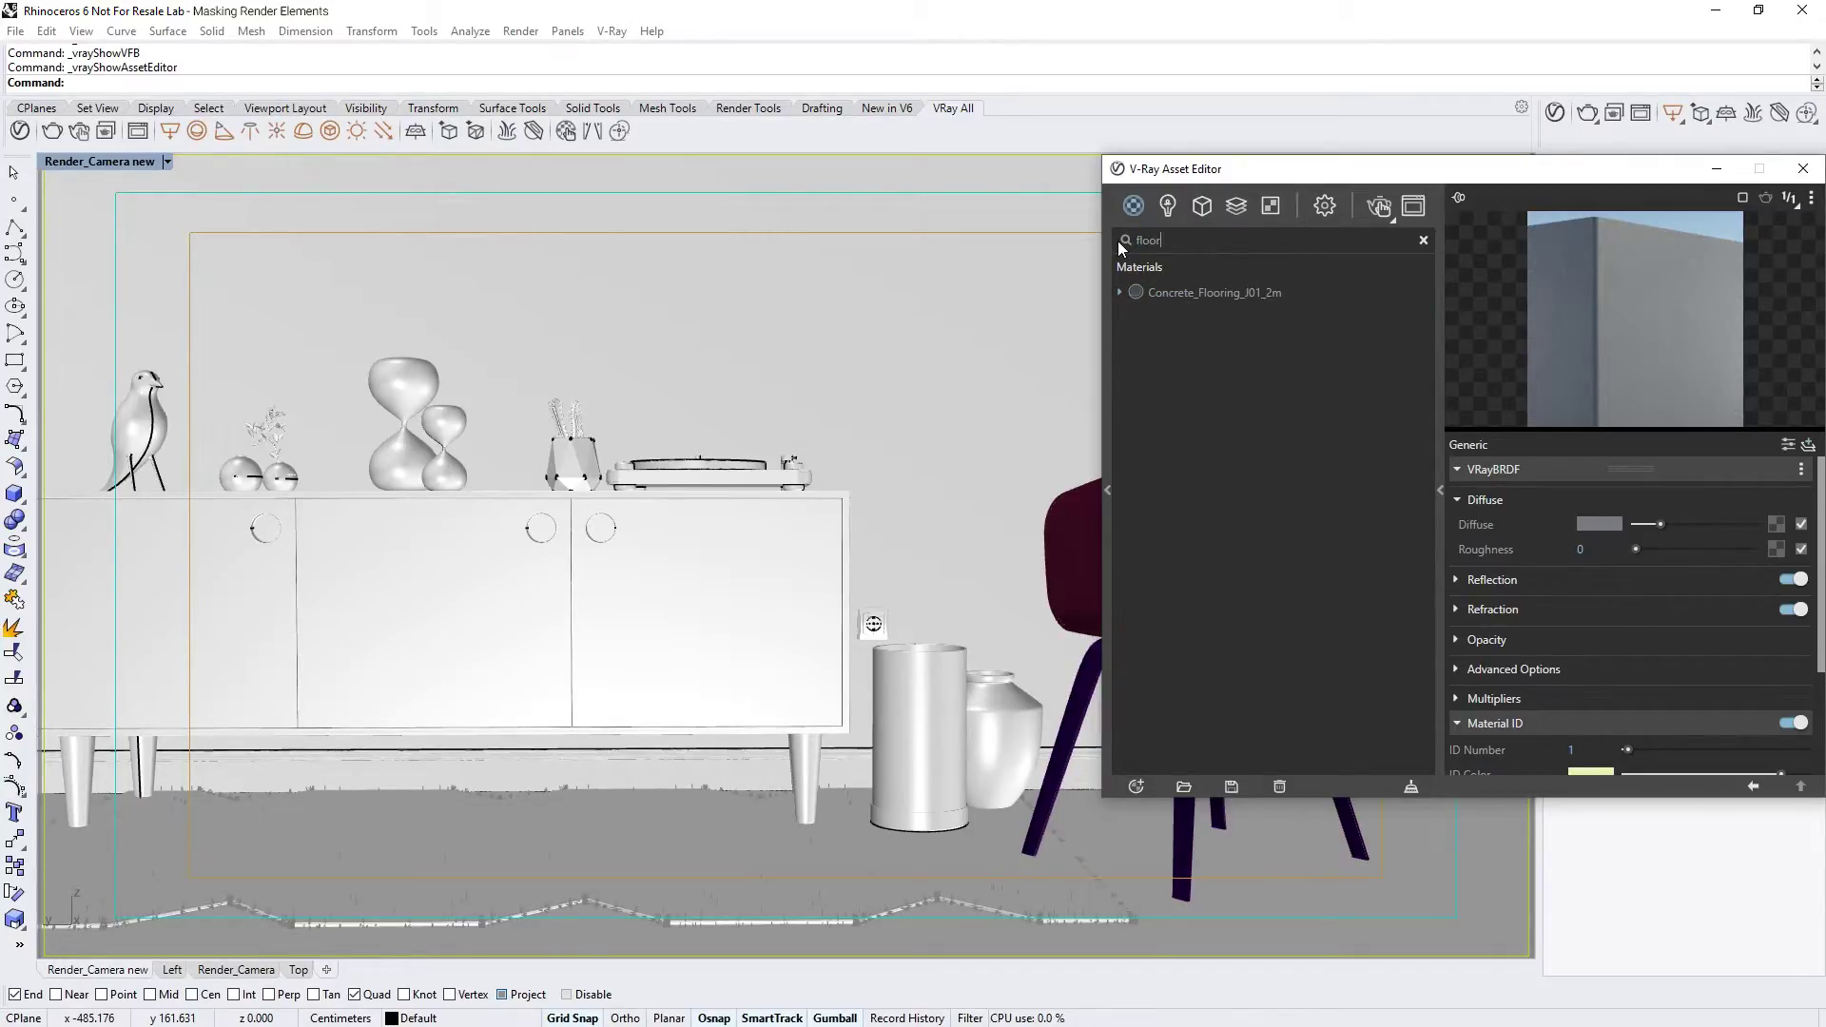
left_click(1166, 290)
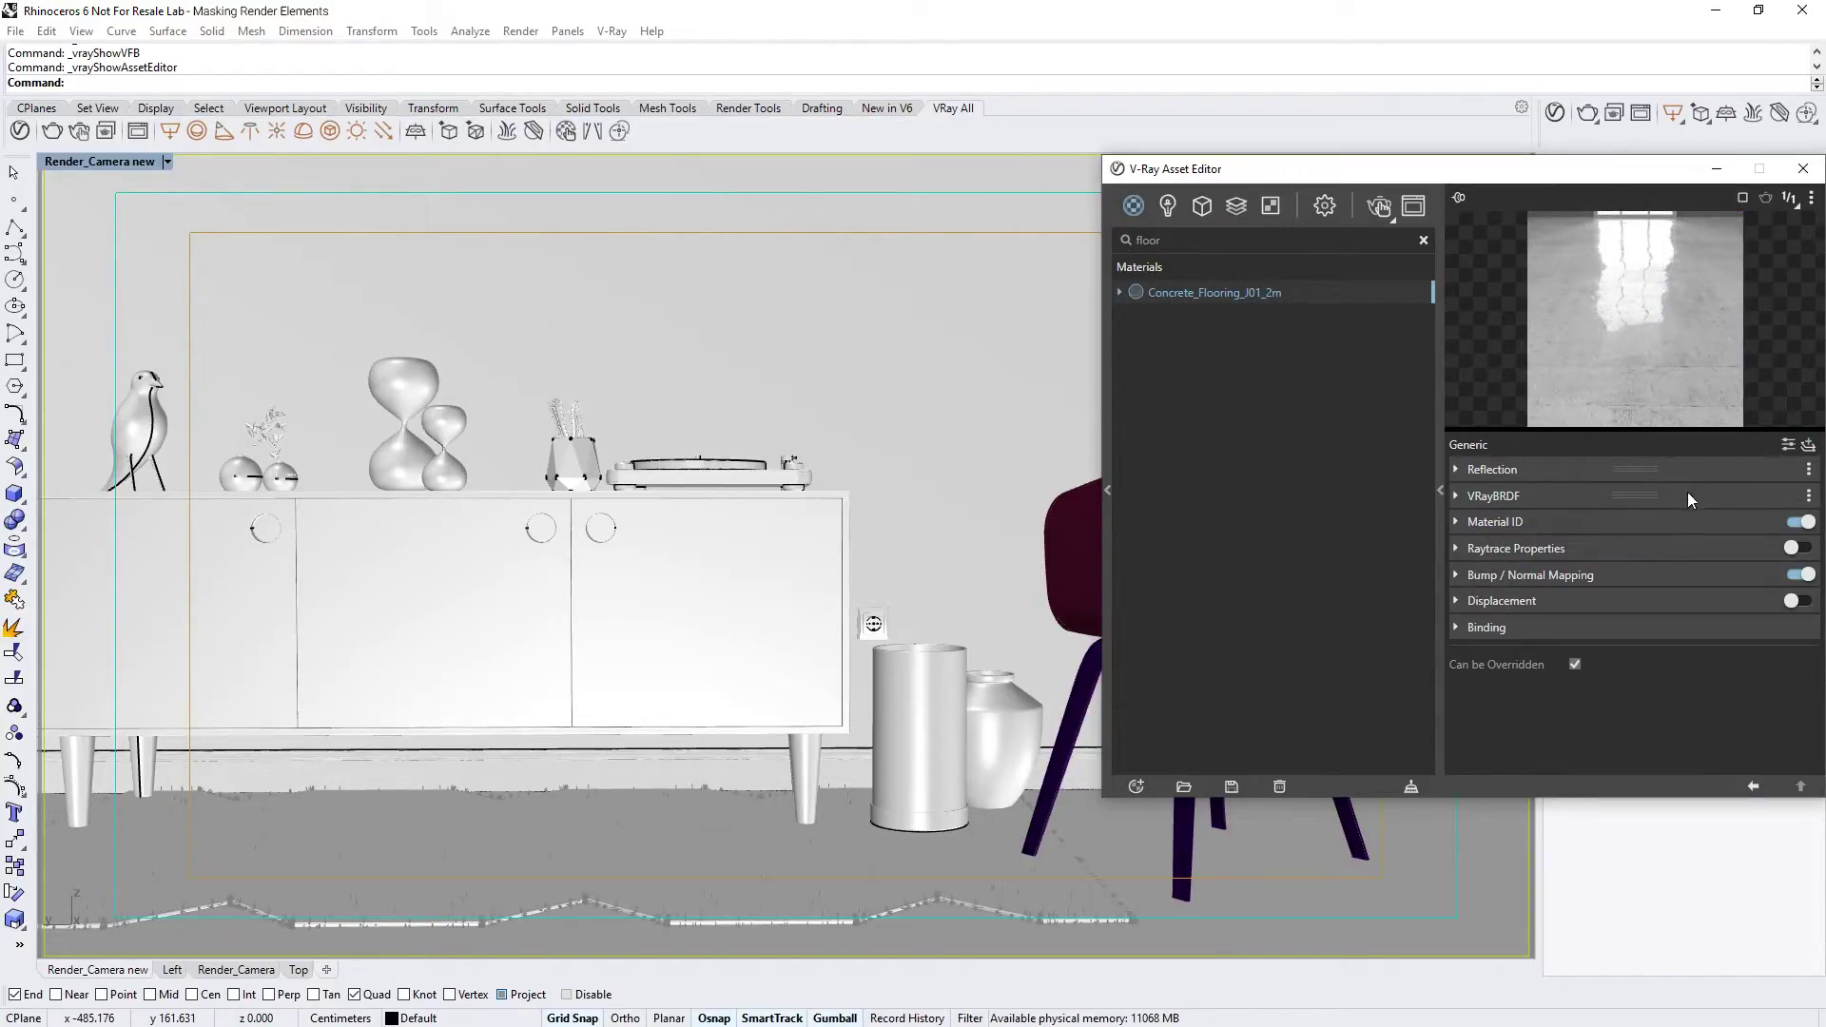
left_click(1670, 522)
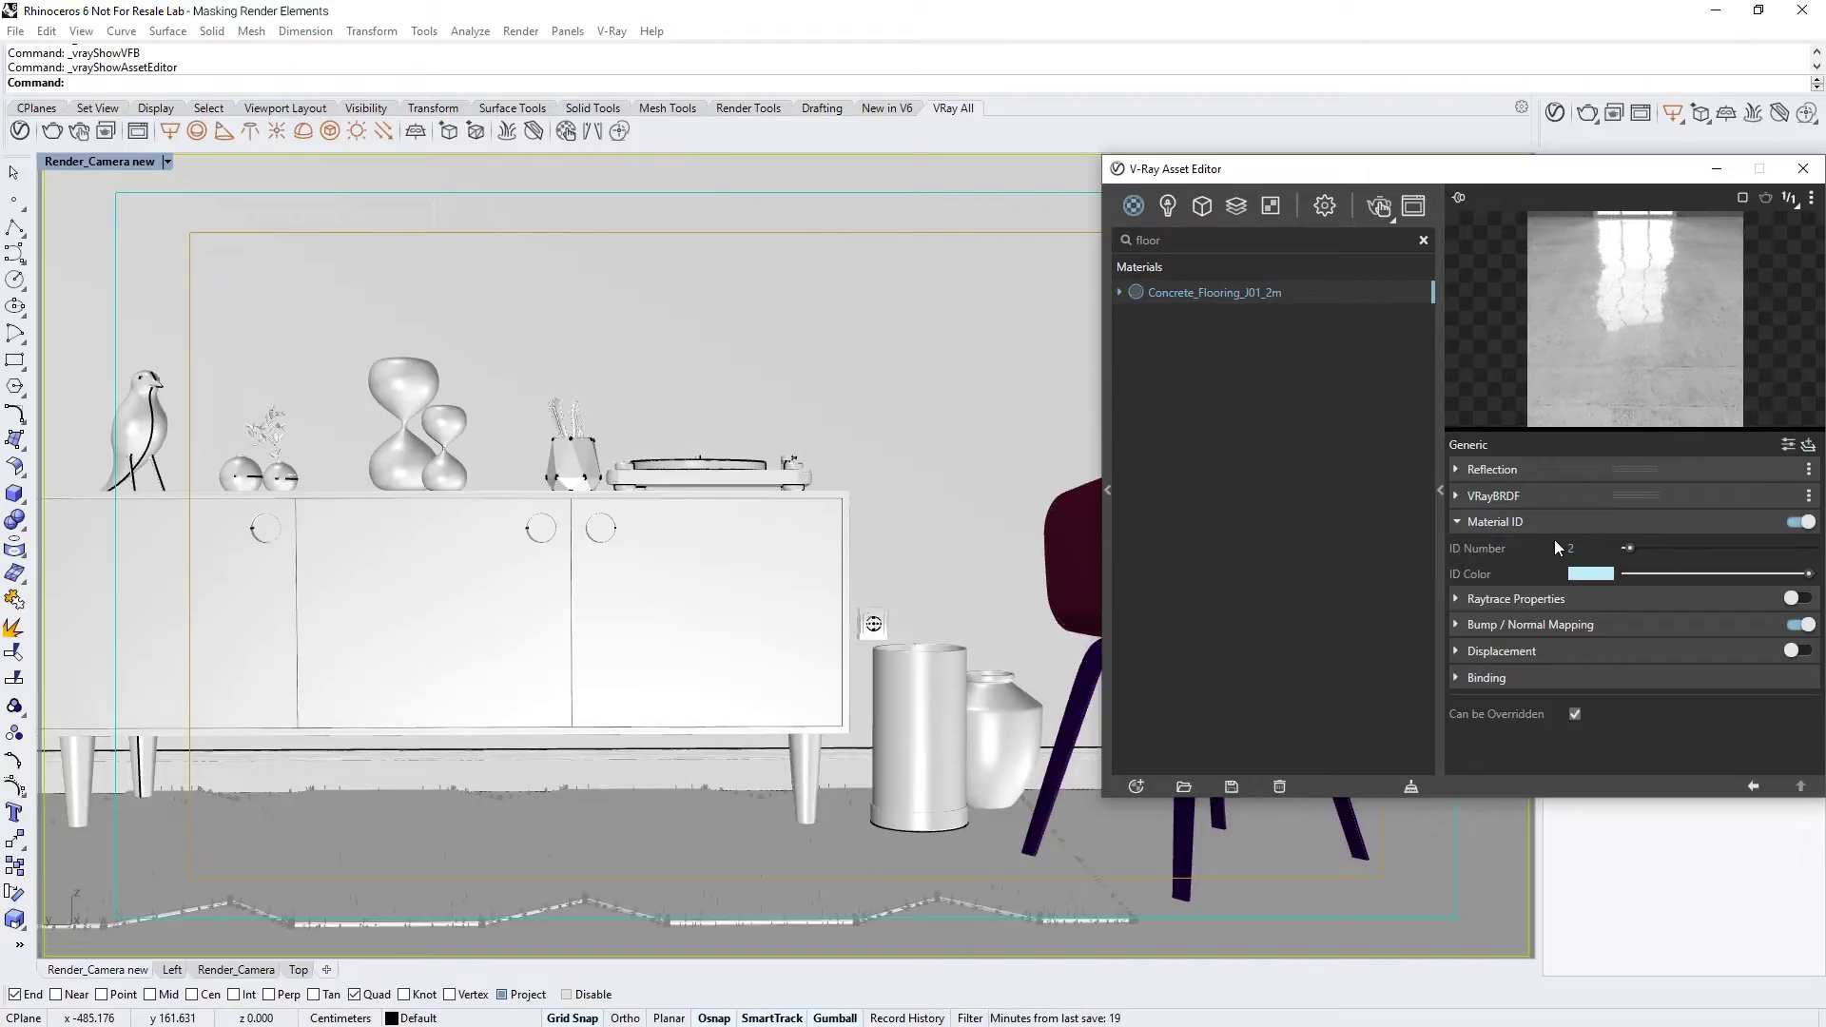
Step: Find the Wood material and set its material ID number to 3 in the advanced settings
double_click(1148, 239)
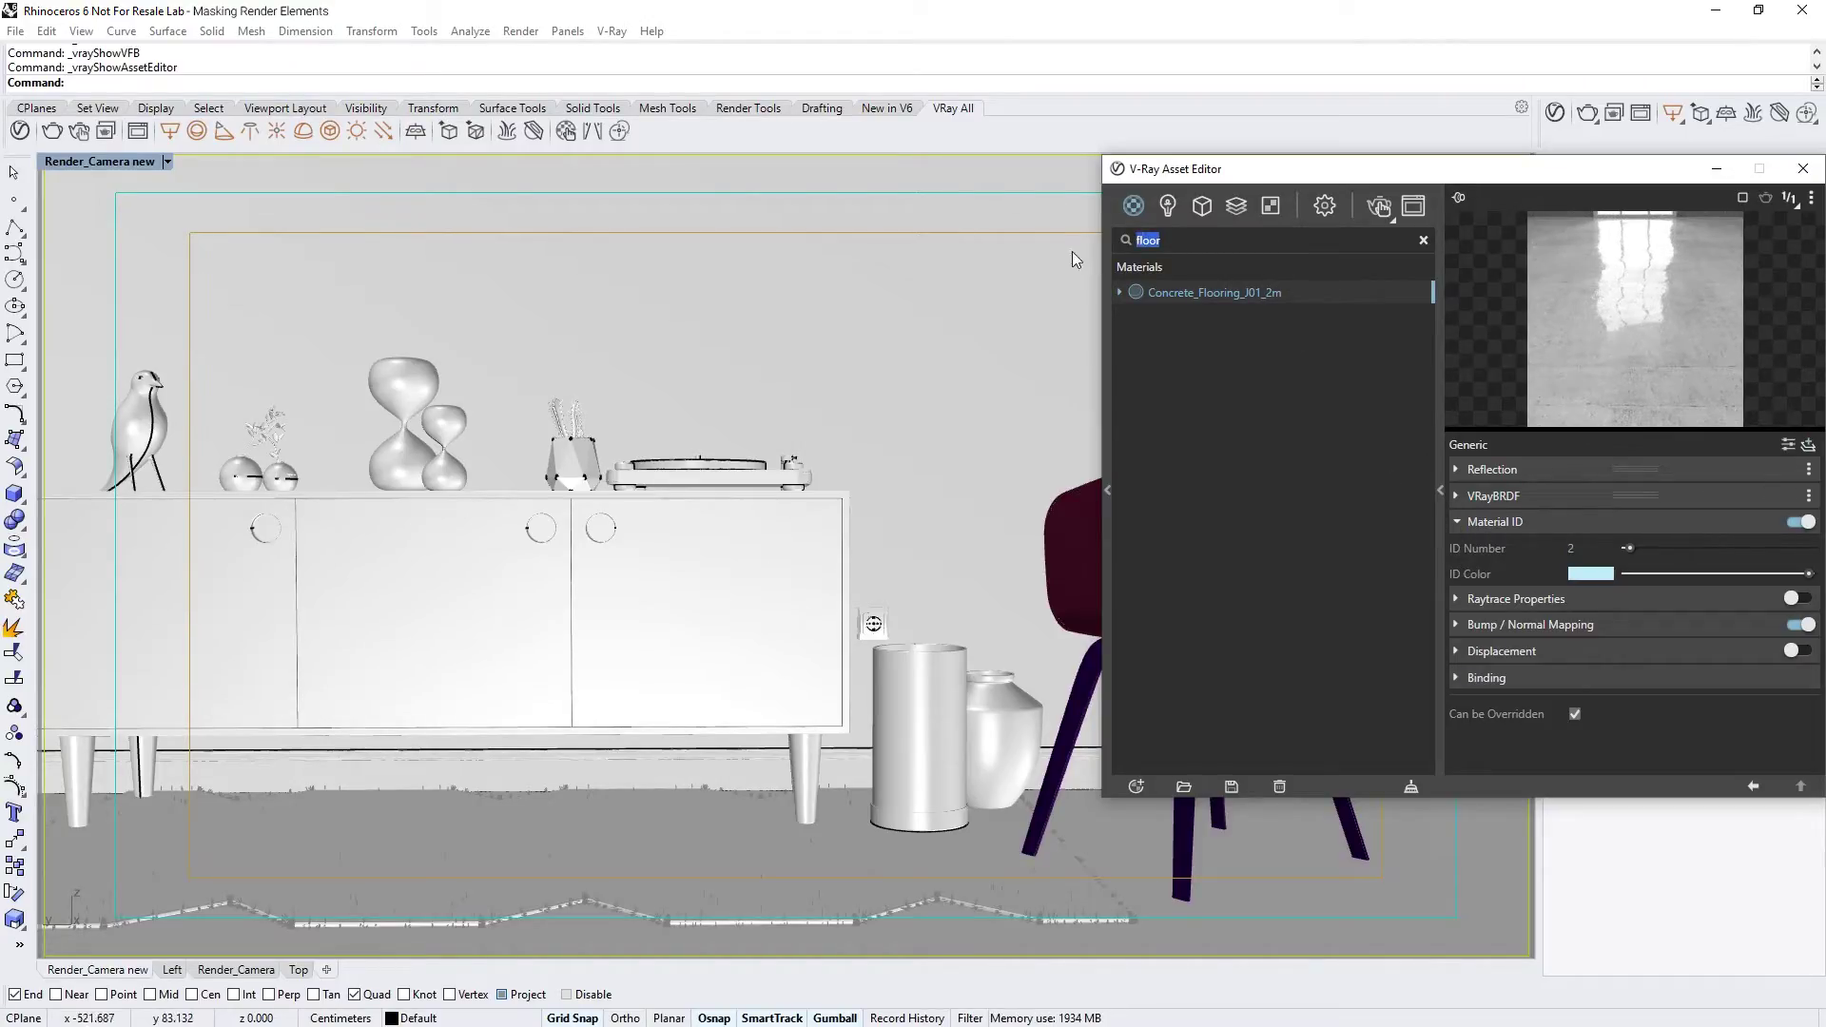
type("wood")
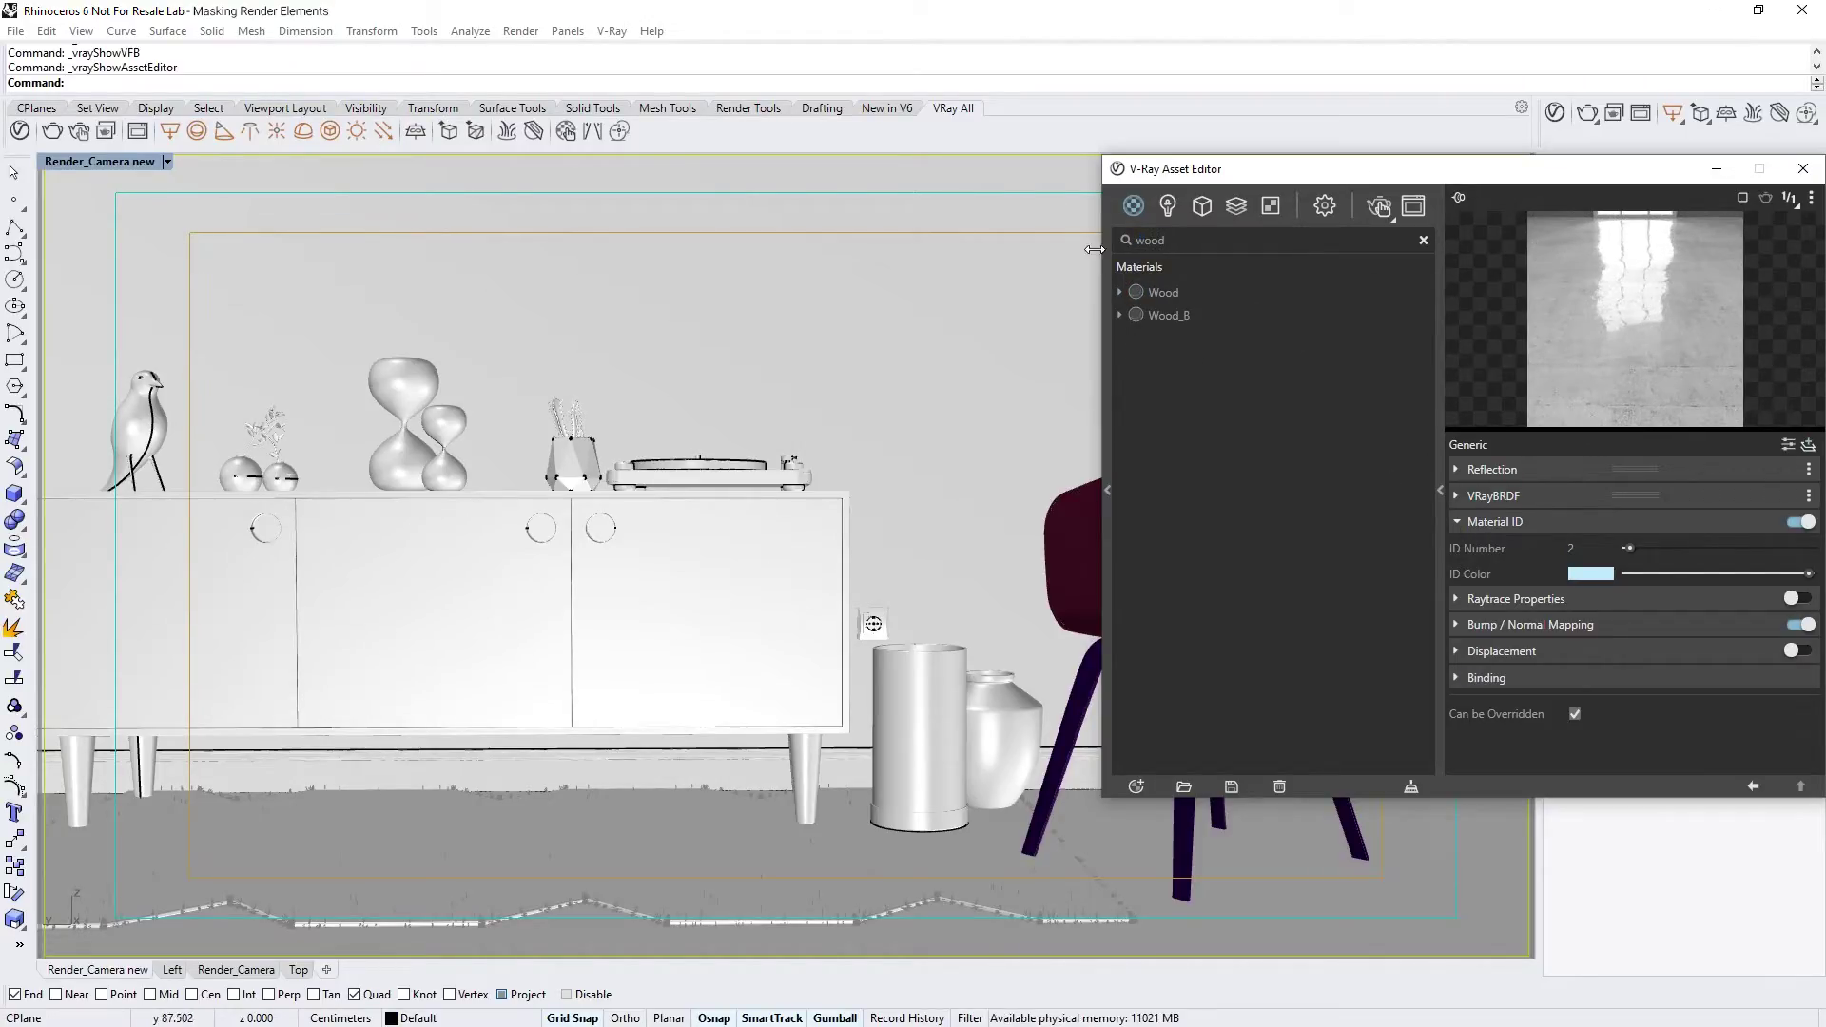
left_click(1163, 293)
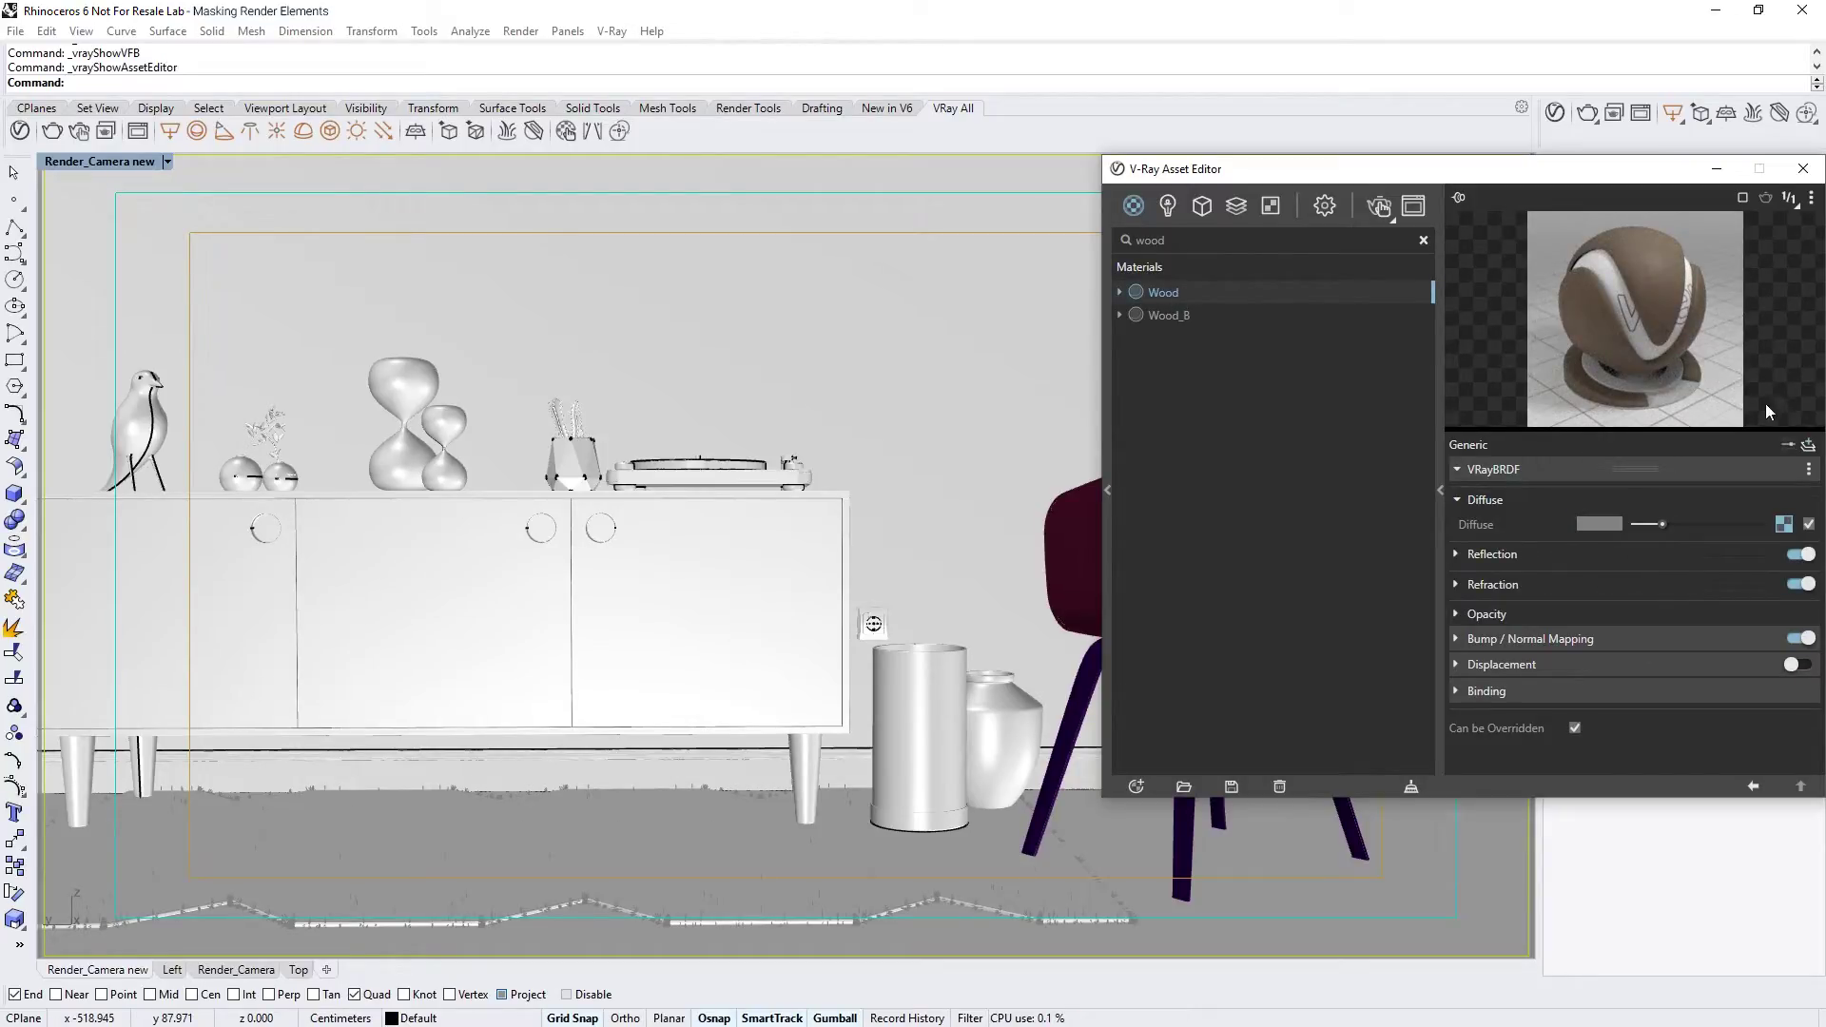
left_click(1788, 444)
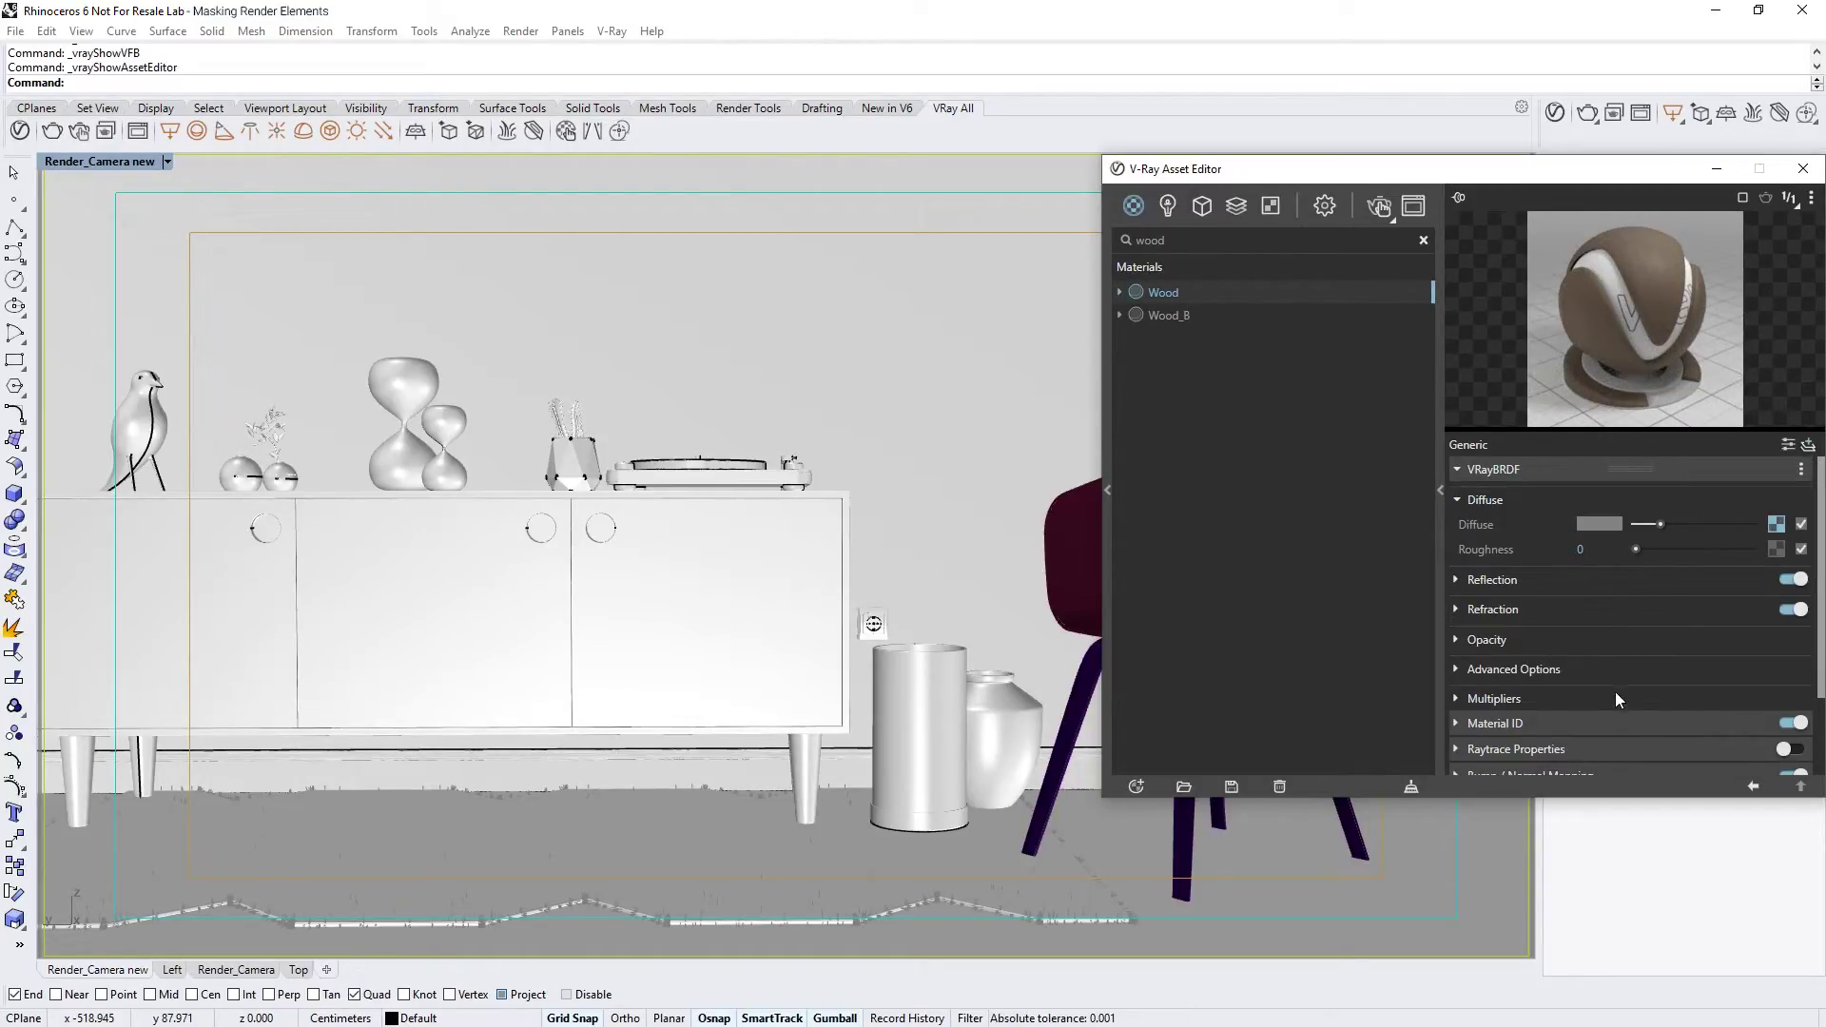
left_click(1617, 725)
type("3")
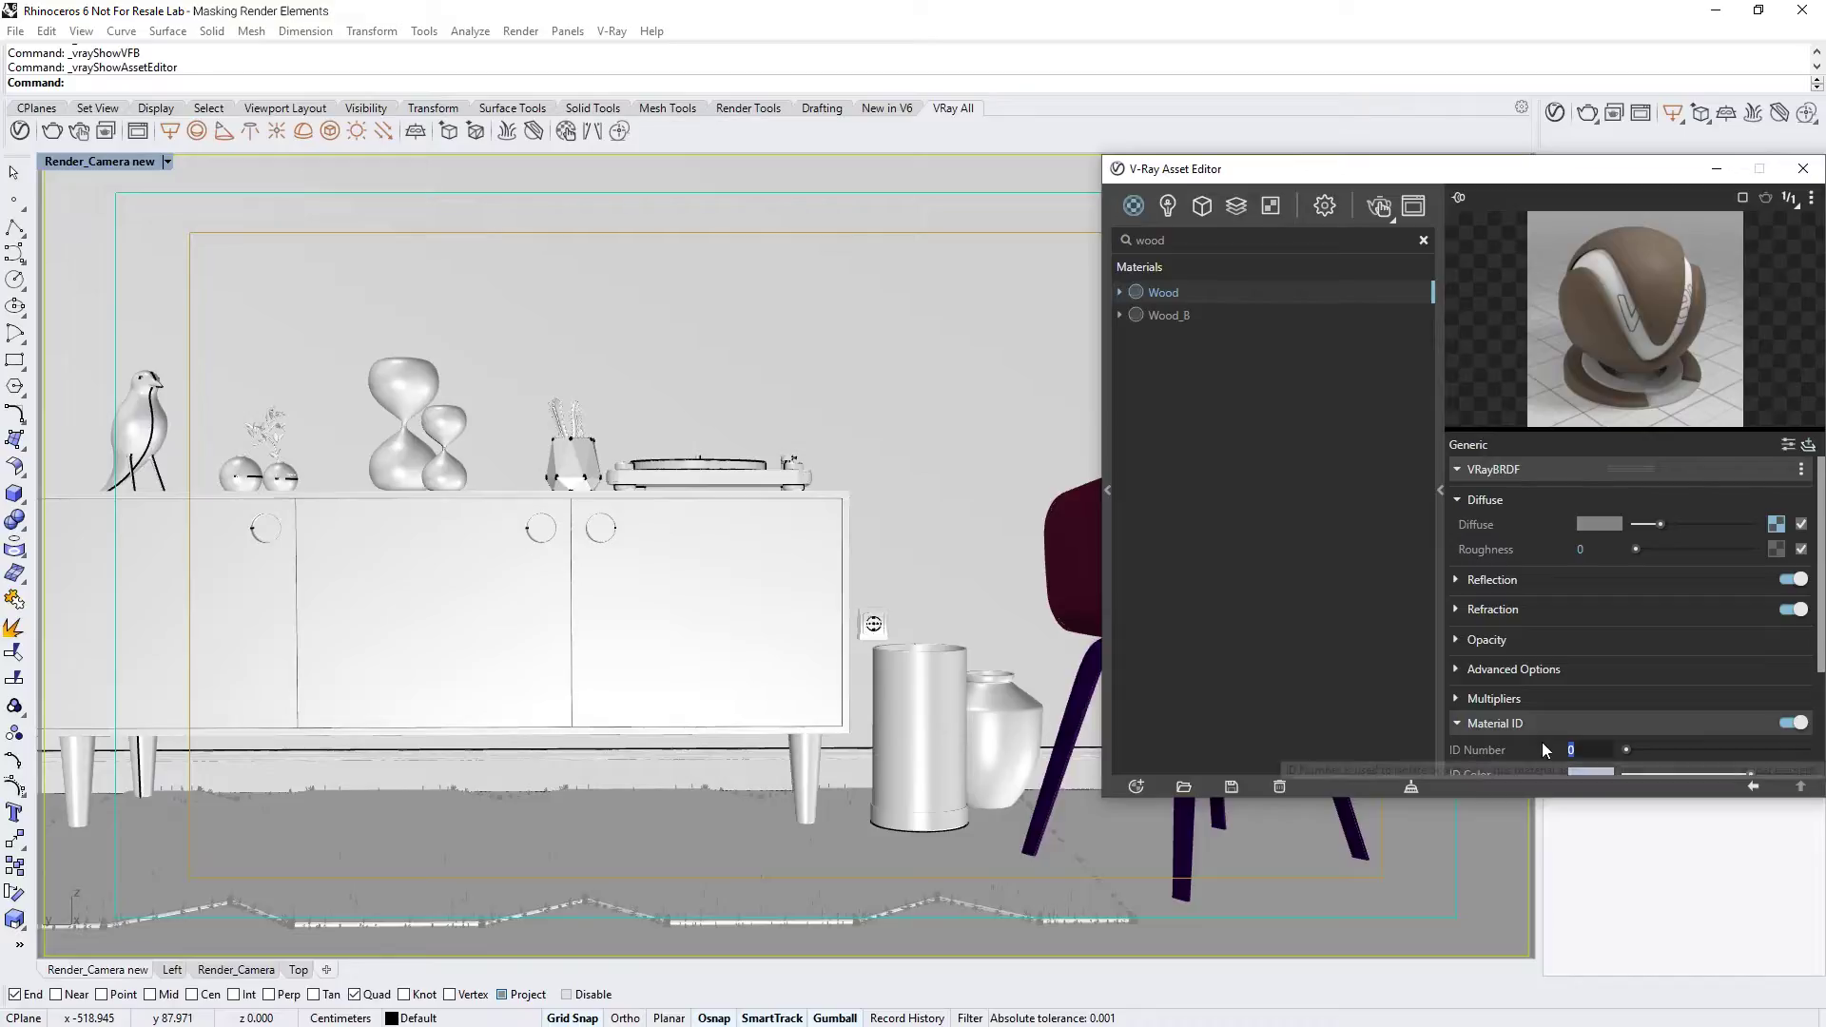
key("Return")
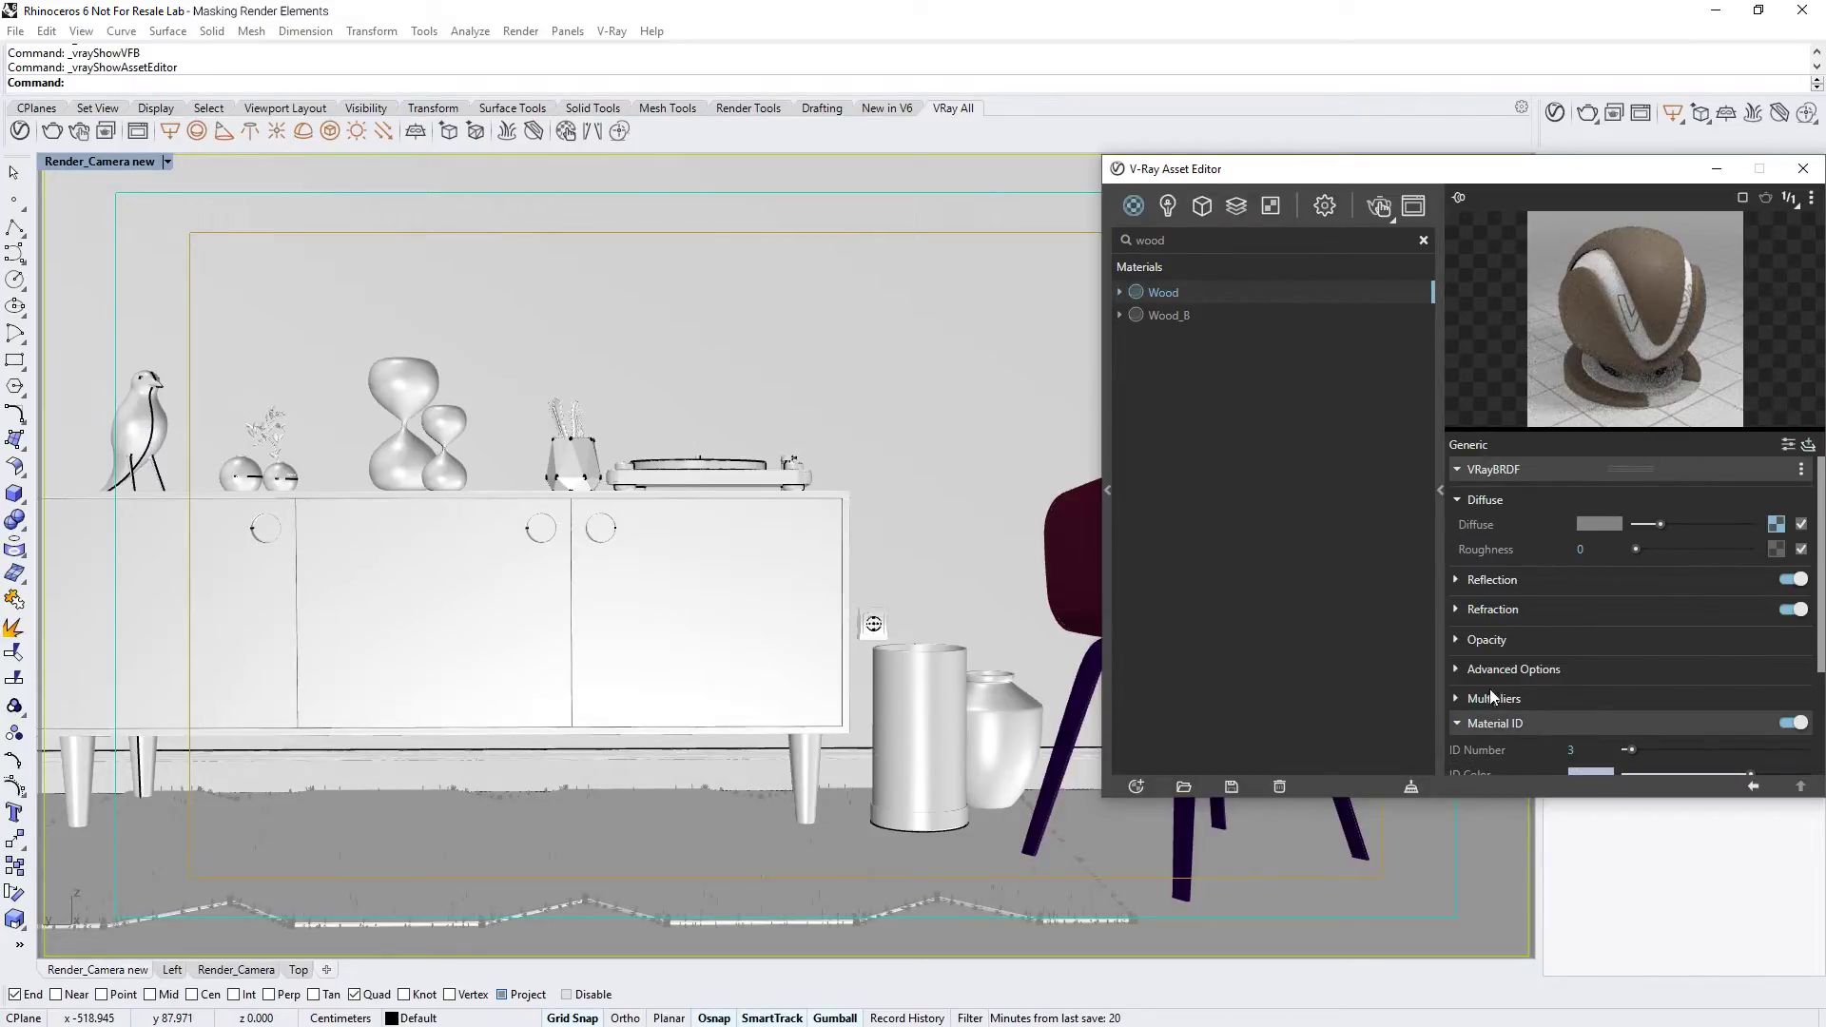
Step: Clear the material search, collapse the settings of the Wood material and render the scene
left_click(1423, 240)
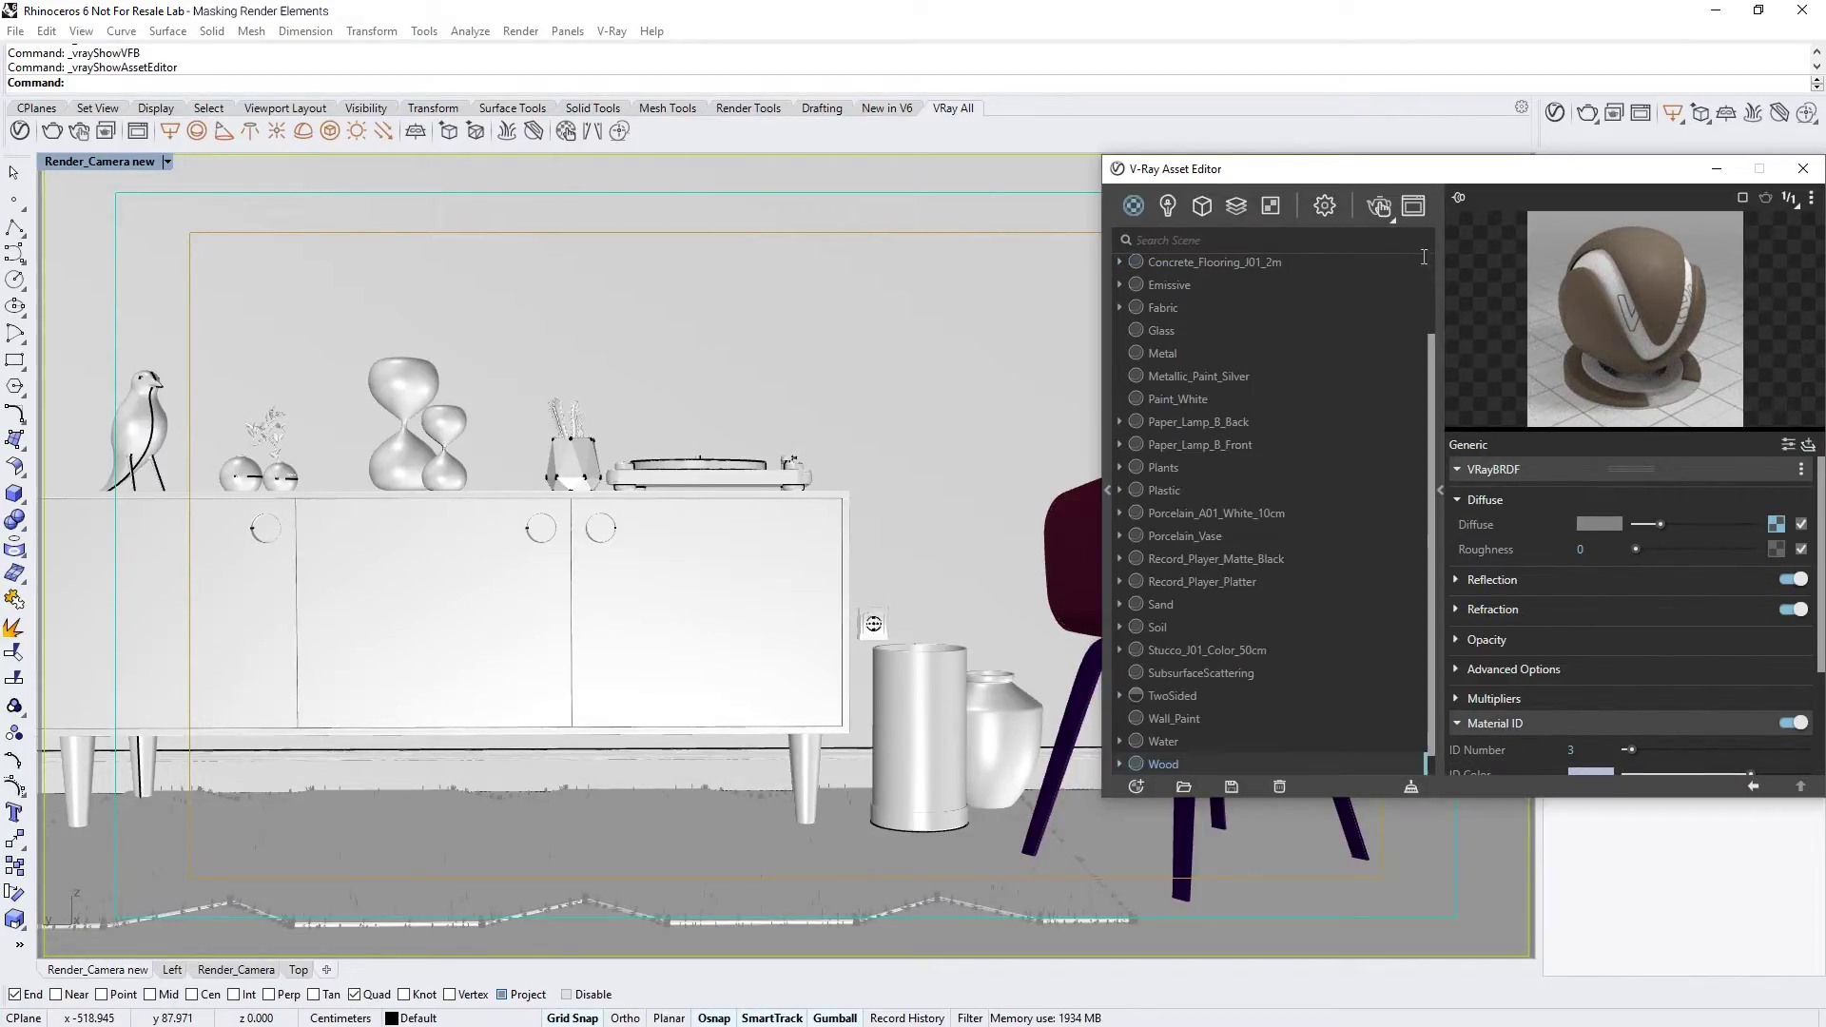
left_click(1438, 489)
left_click(1379, 208)
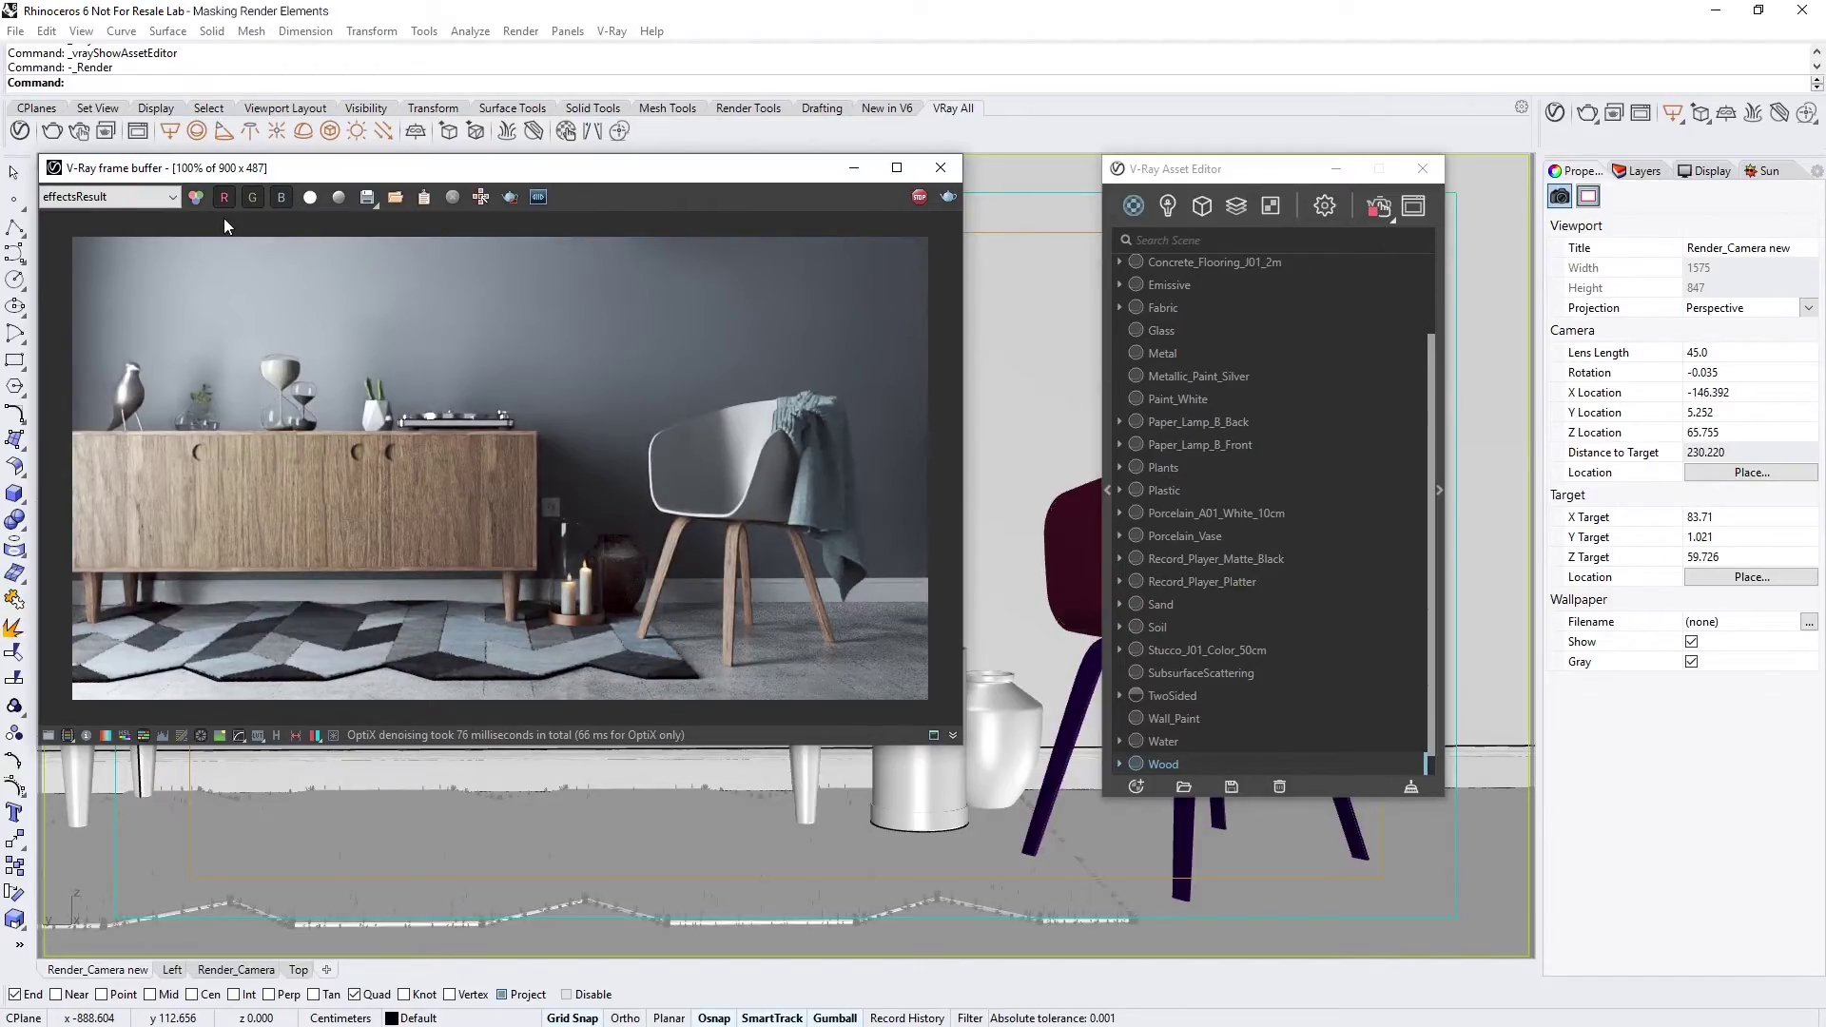
Step: Examine the Material_ID_Number, MM_Mtl_1_2_3 and MM_Mtl_4_5_6 channels of the render, then return to effectsResult
left_click(165, 200)
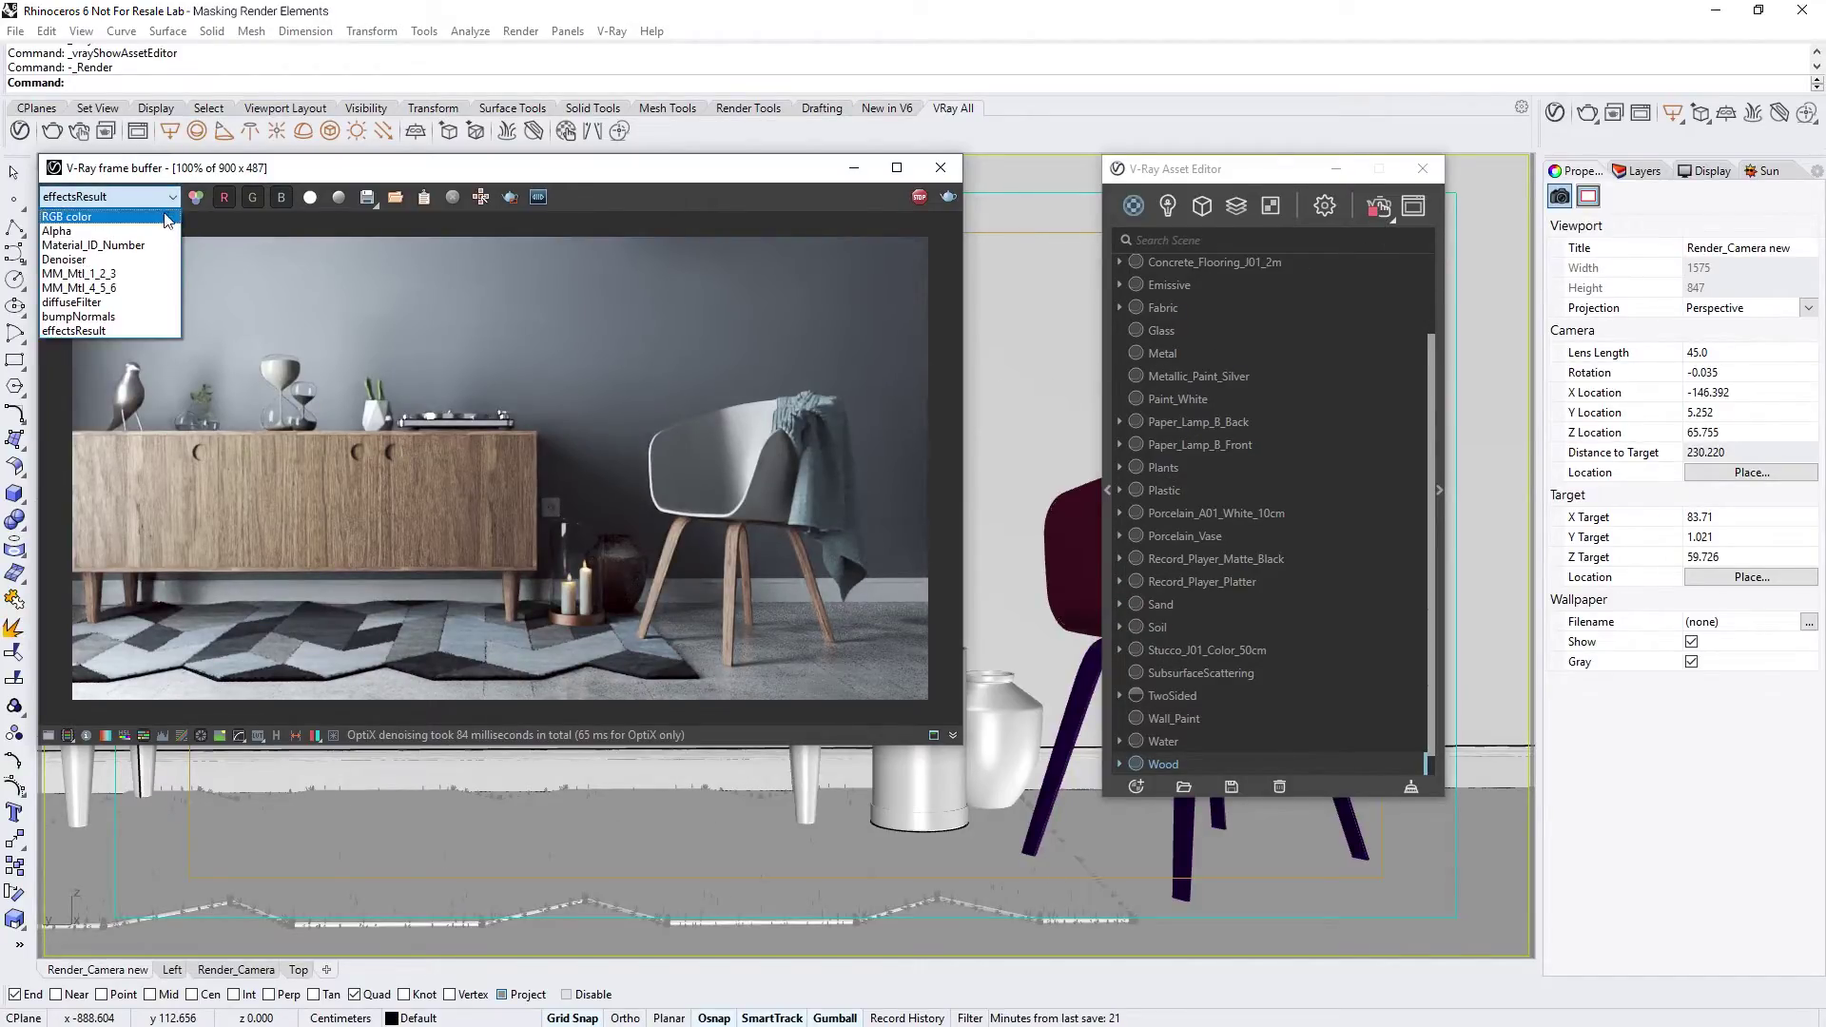
left_click(165, 244)
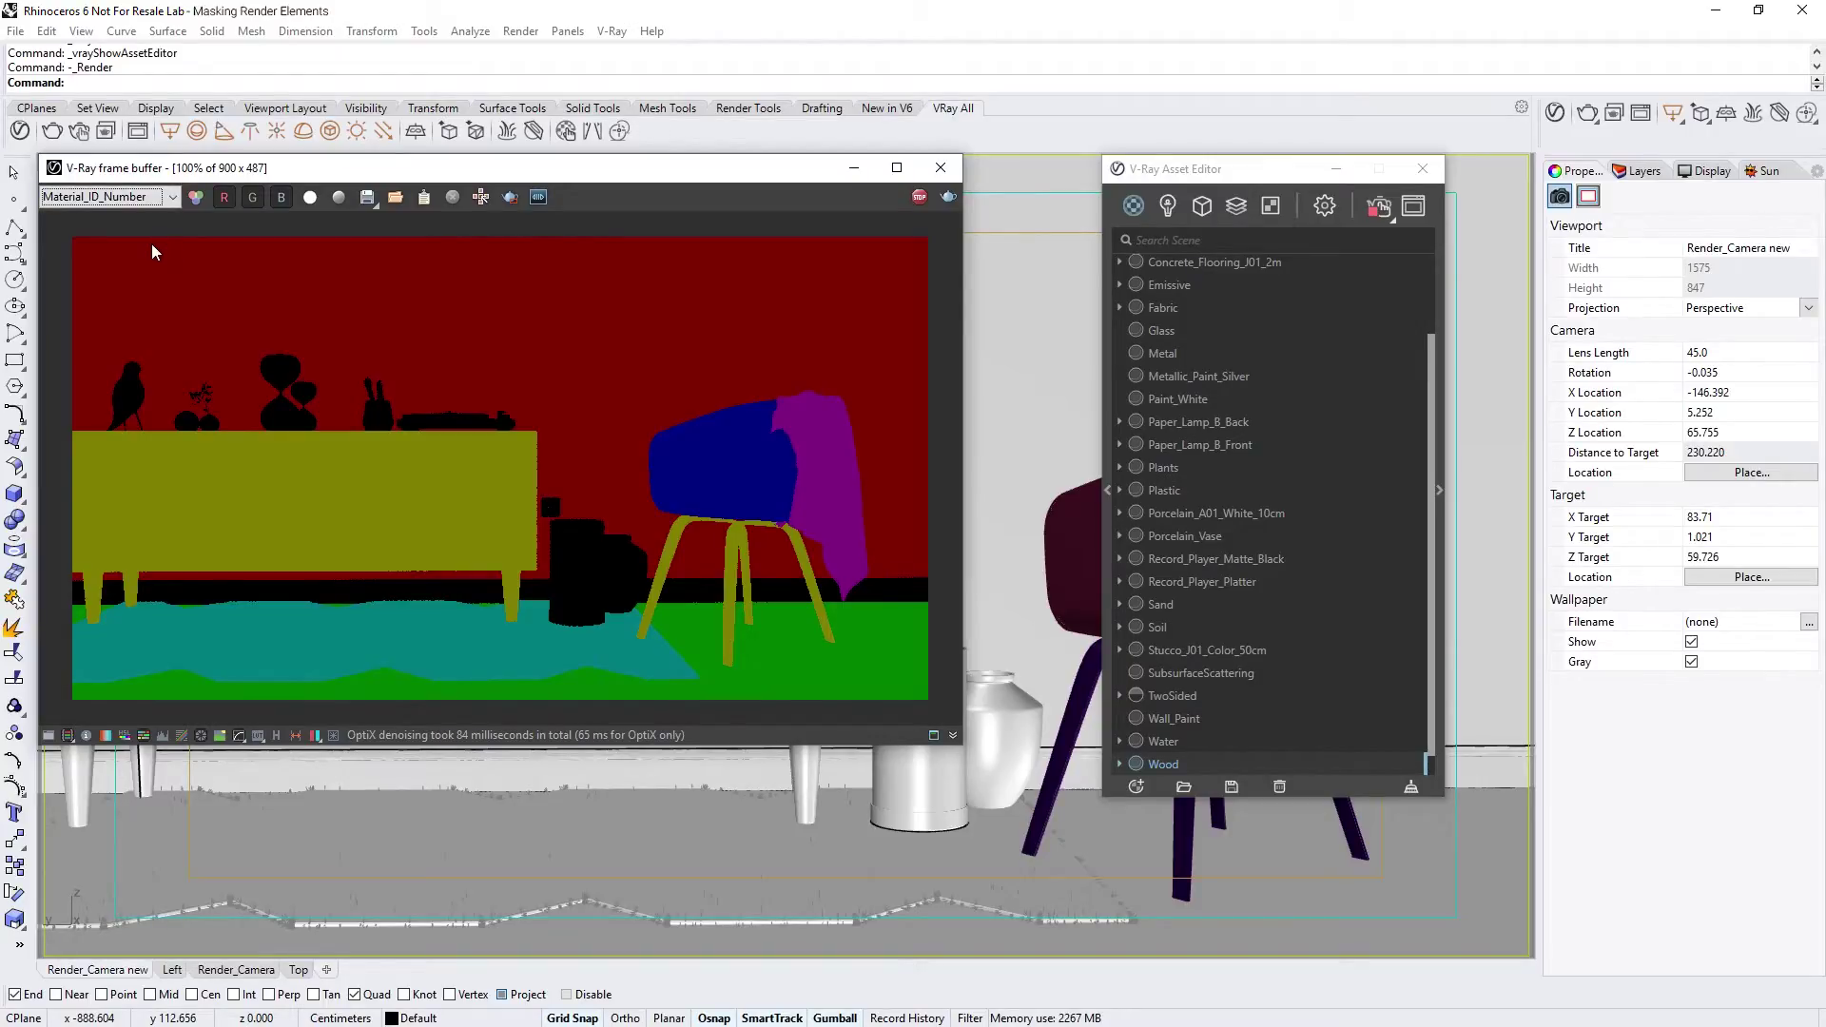
left_click(134, 206)
left_click(117, 271)
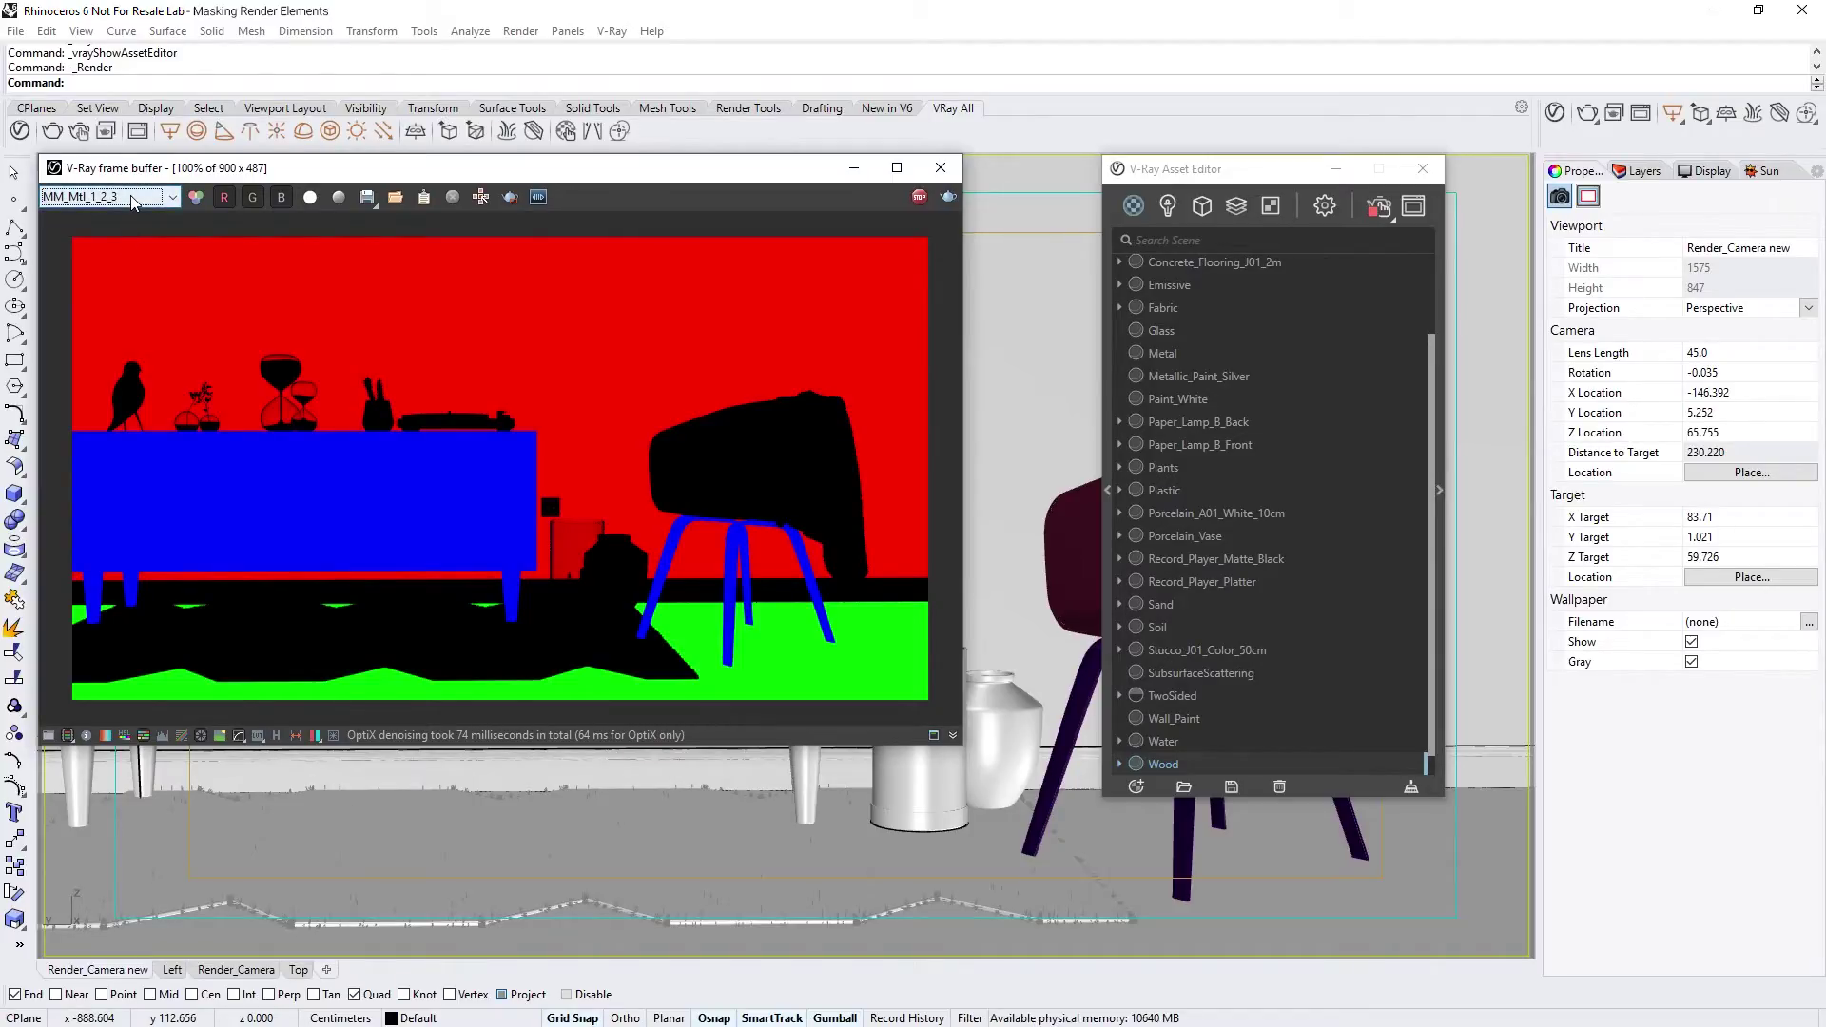
scroll(132, 200, "down", 1)
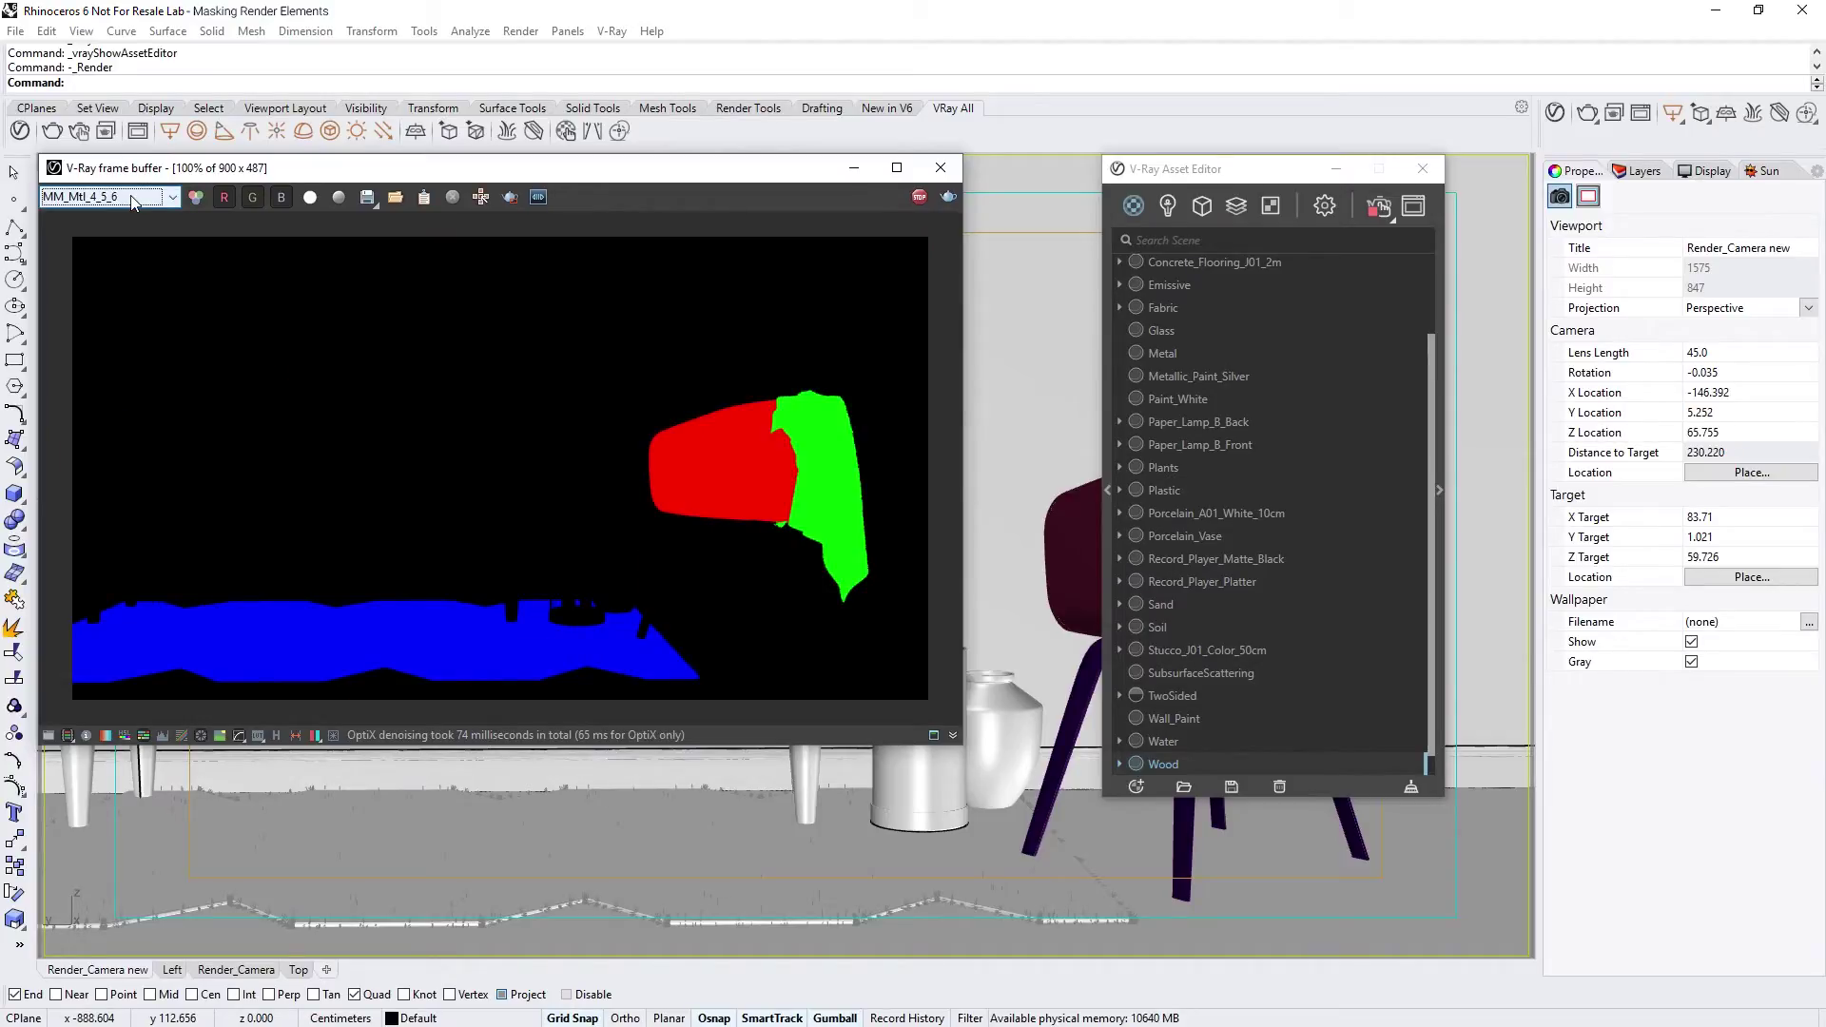
left_click(132, 198)
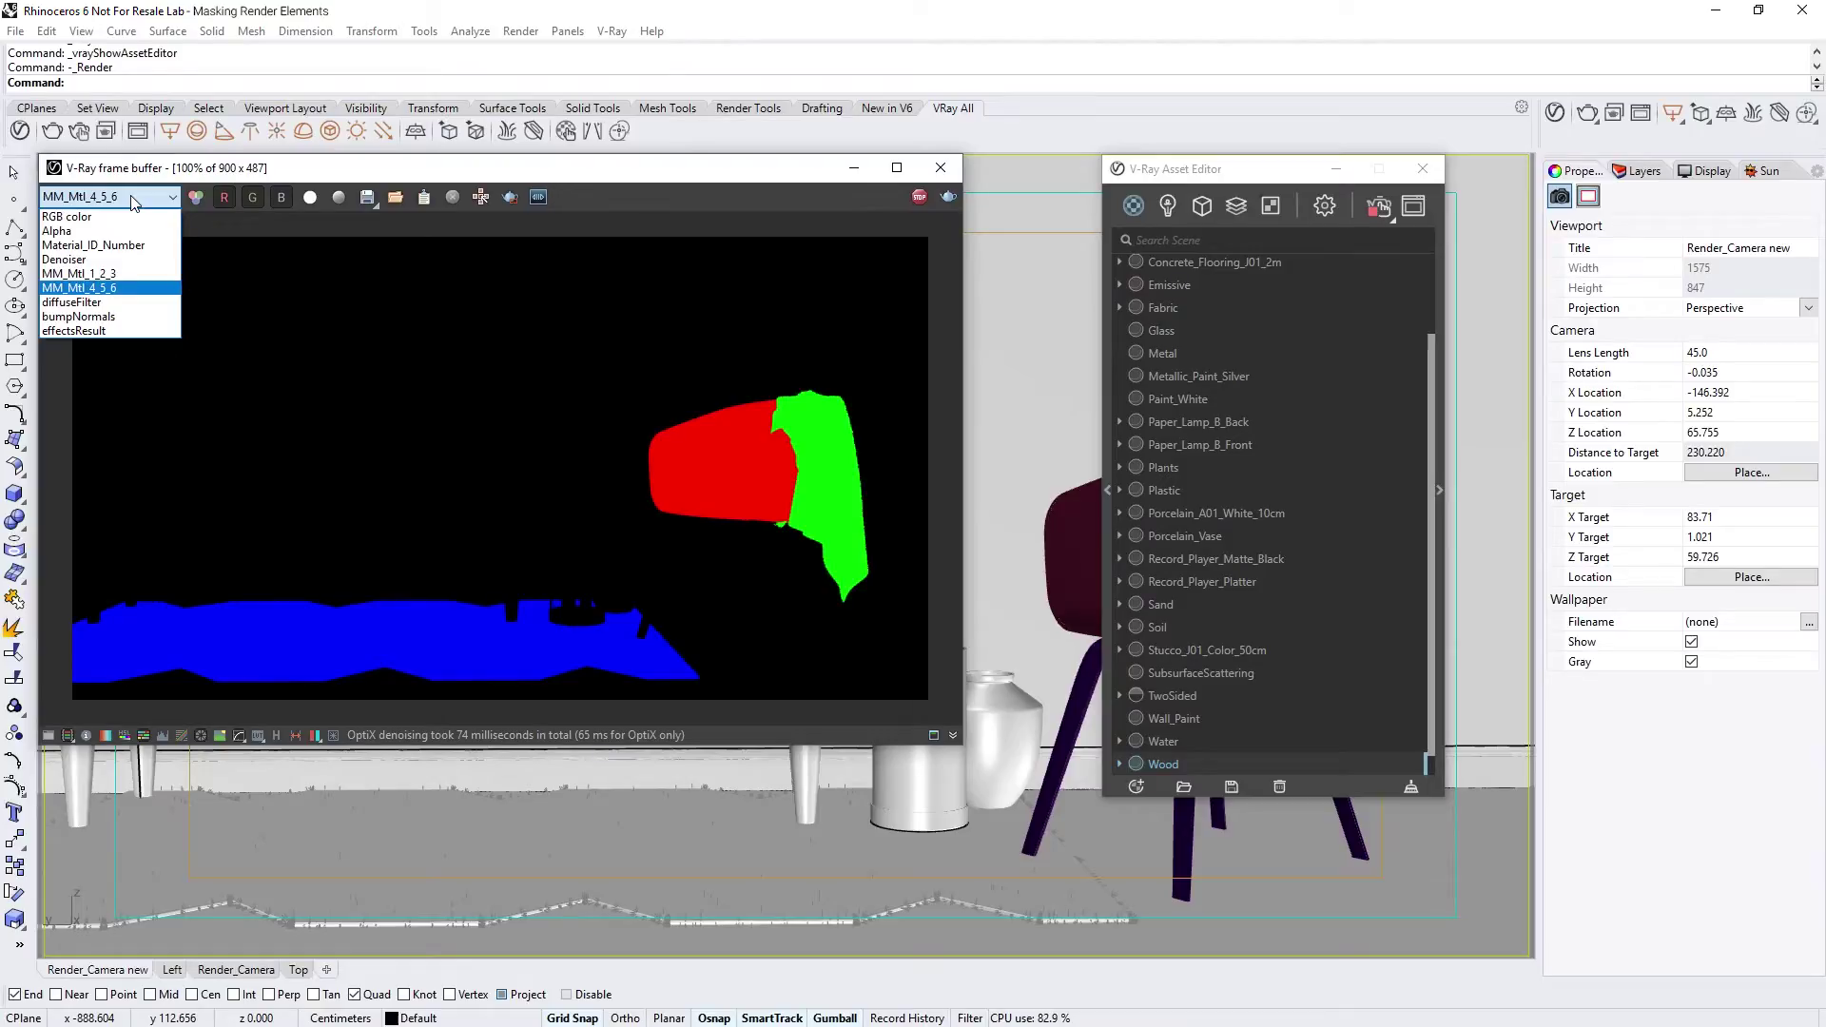
left_click(127, 330)
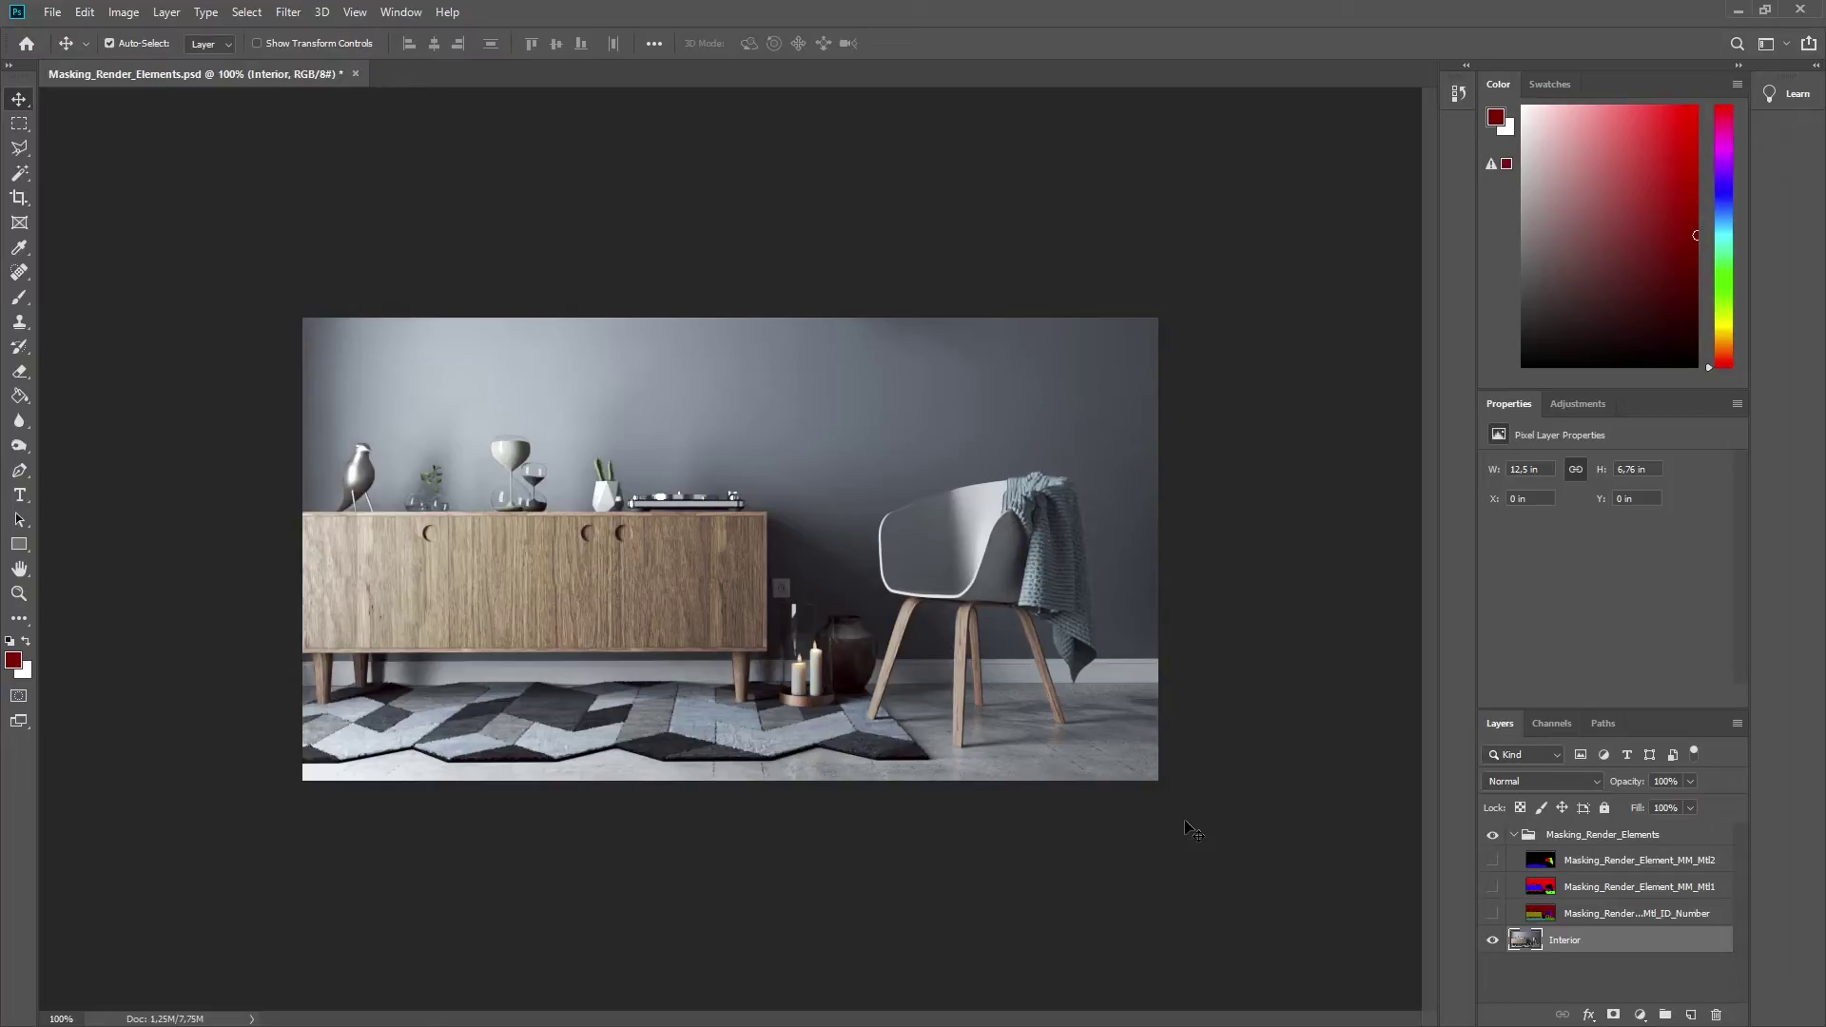
Step: In Photoshop, show the material ID number layer, select its dark red wall area with Color Range, and hide the layer again
left_click(1492, 914)
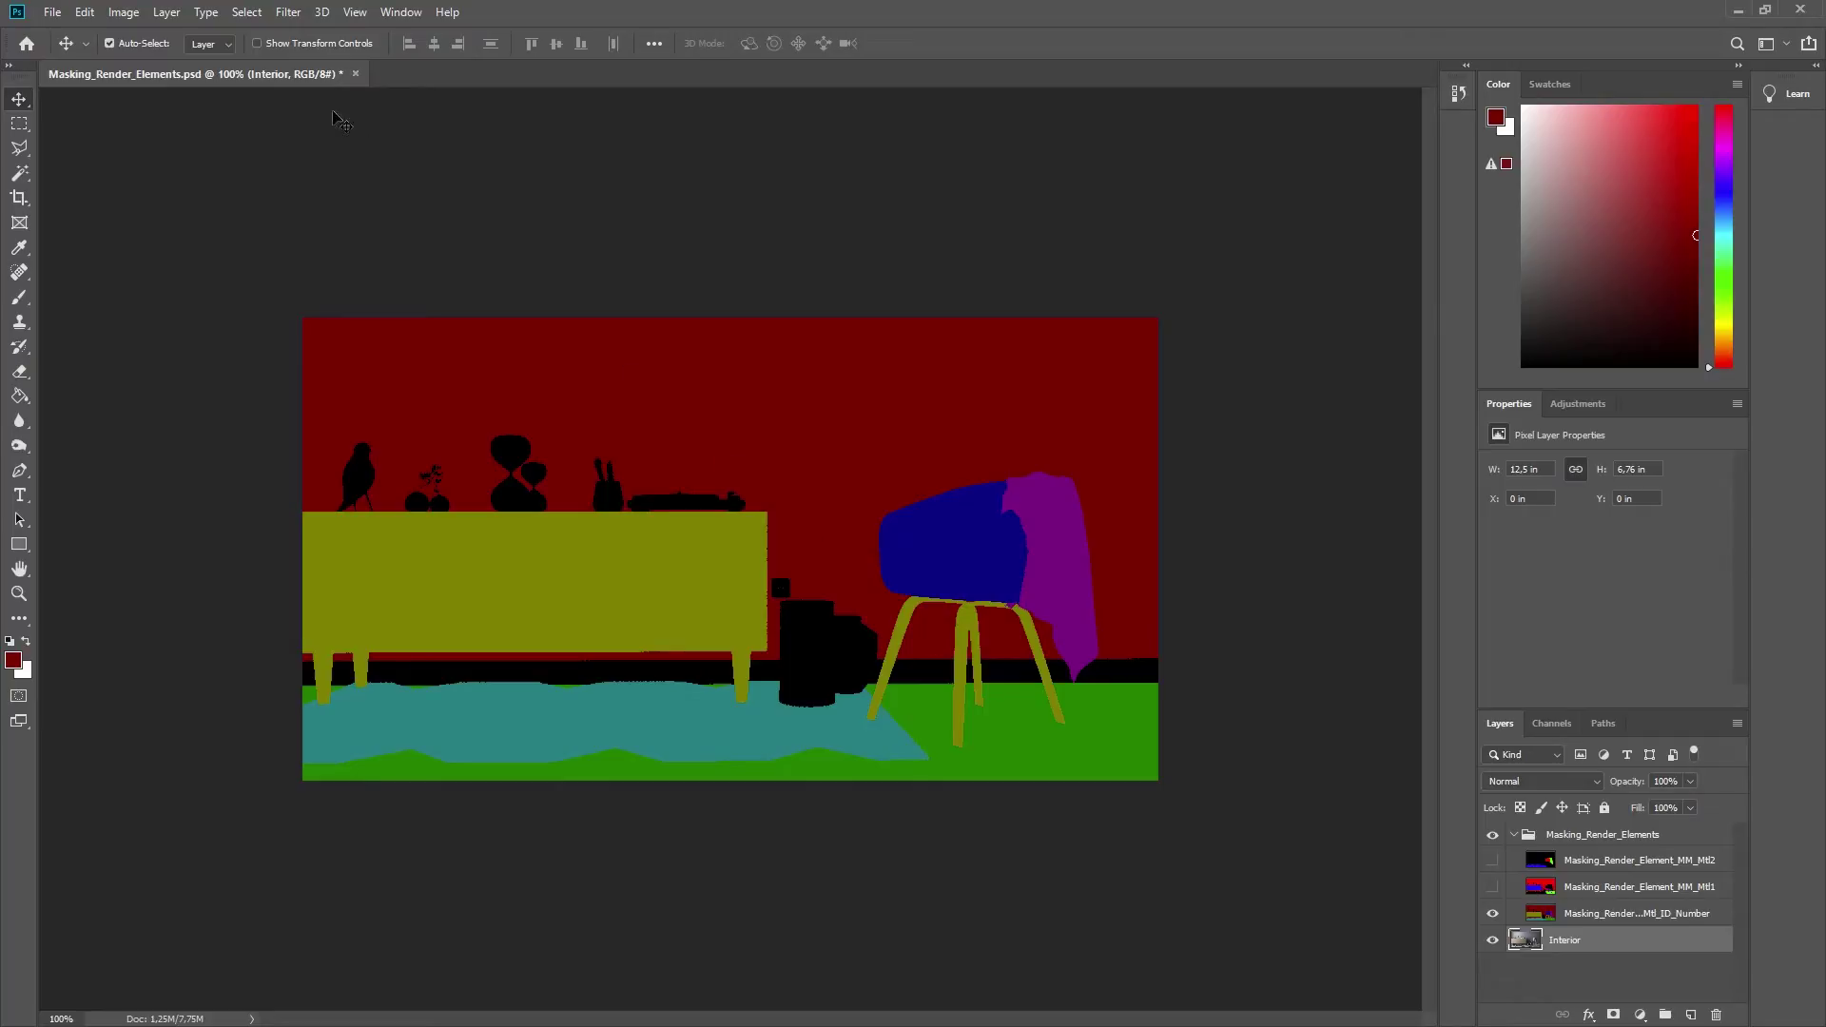
left_click(253, 14)
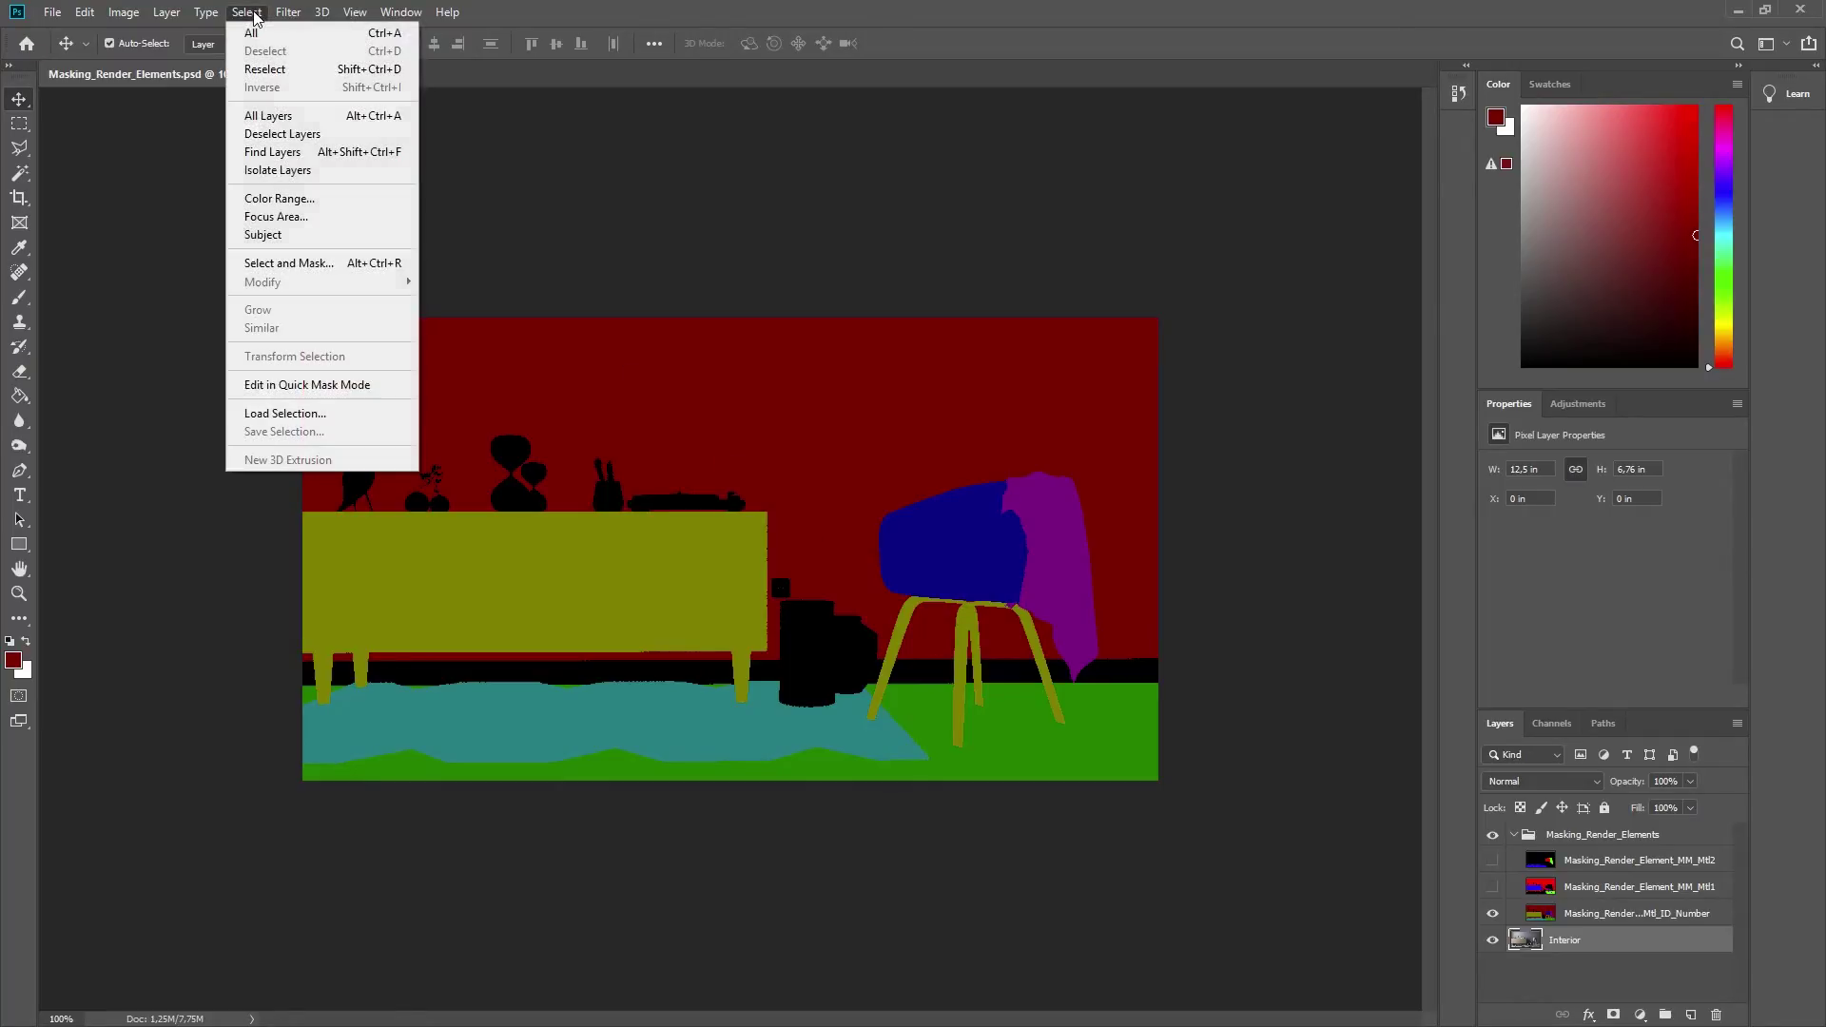
left_click(285, 198)
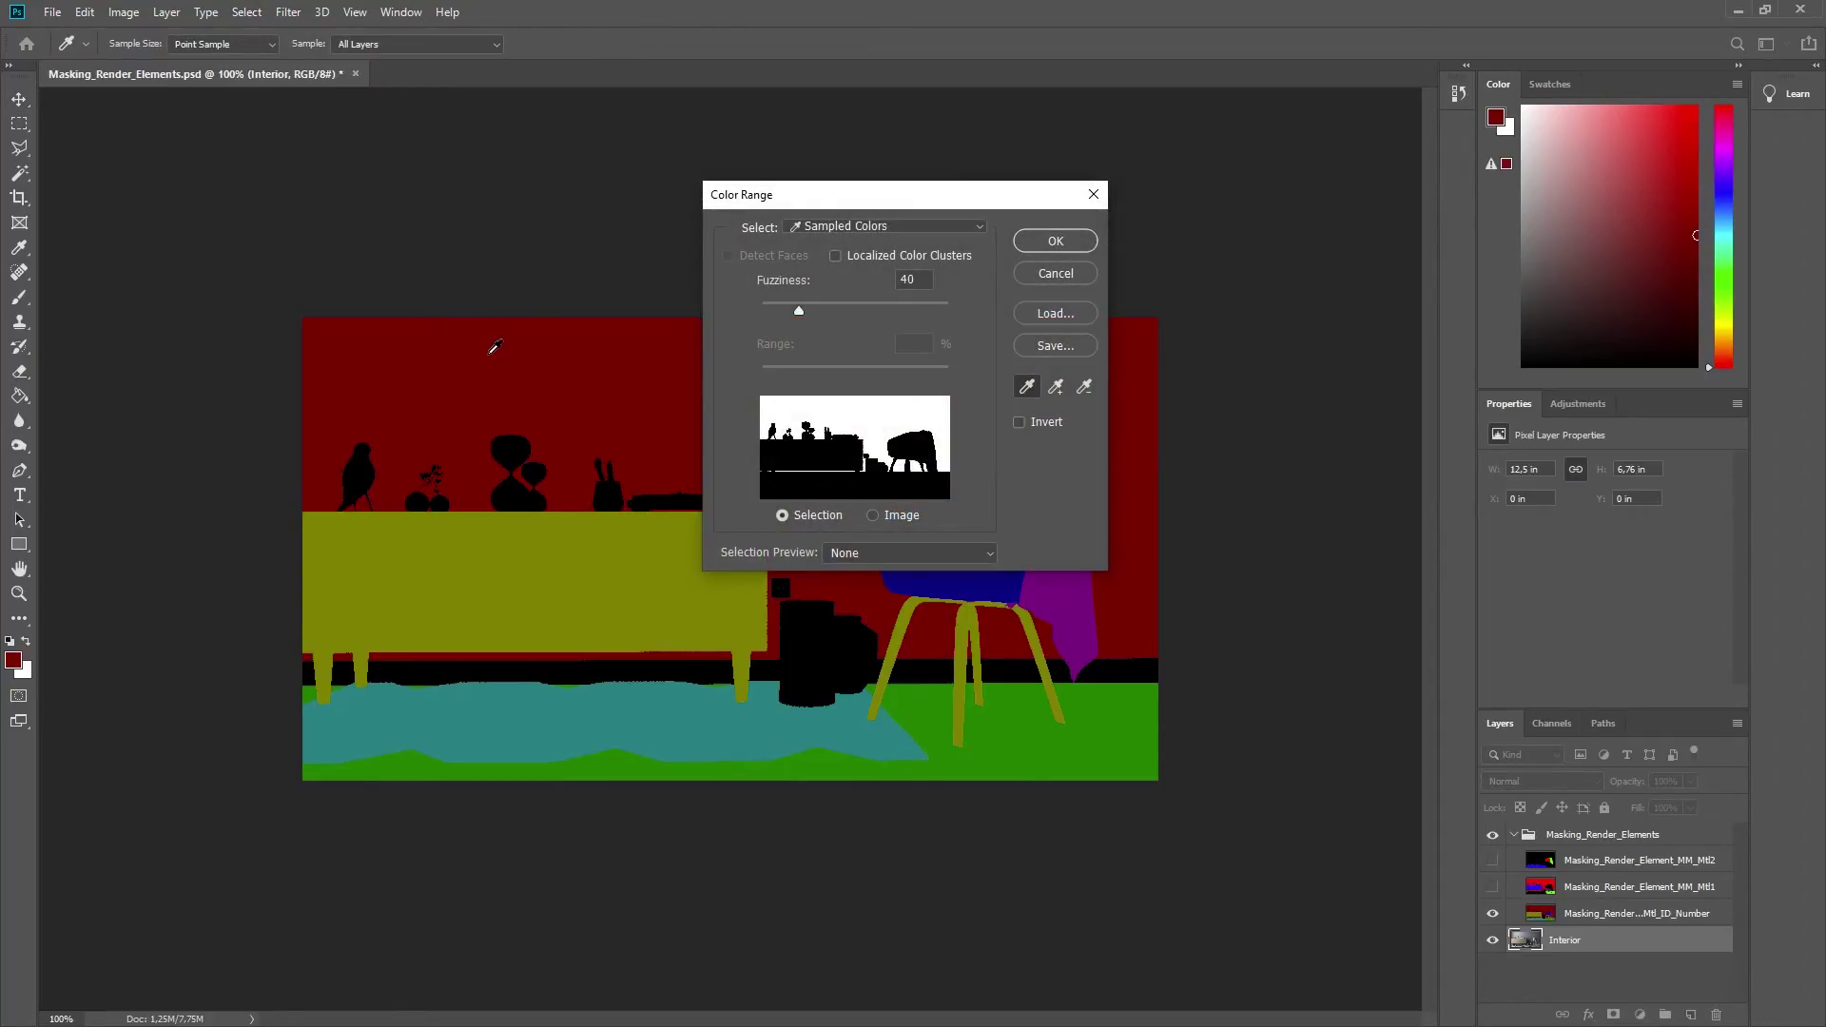
left_click(1054, 244)
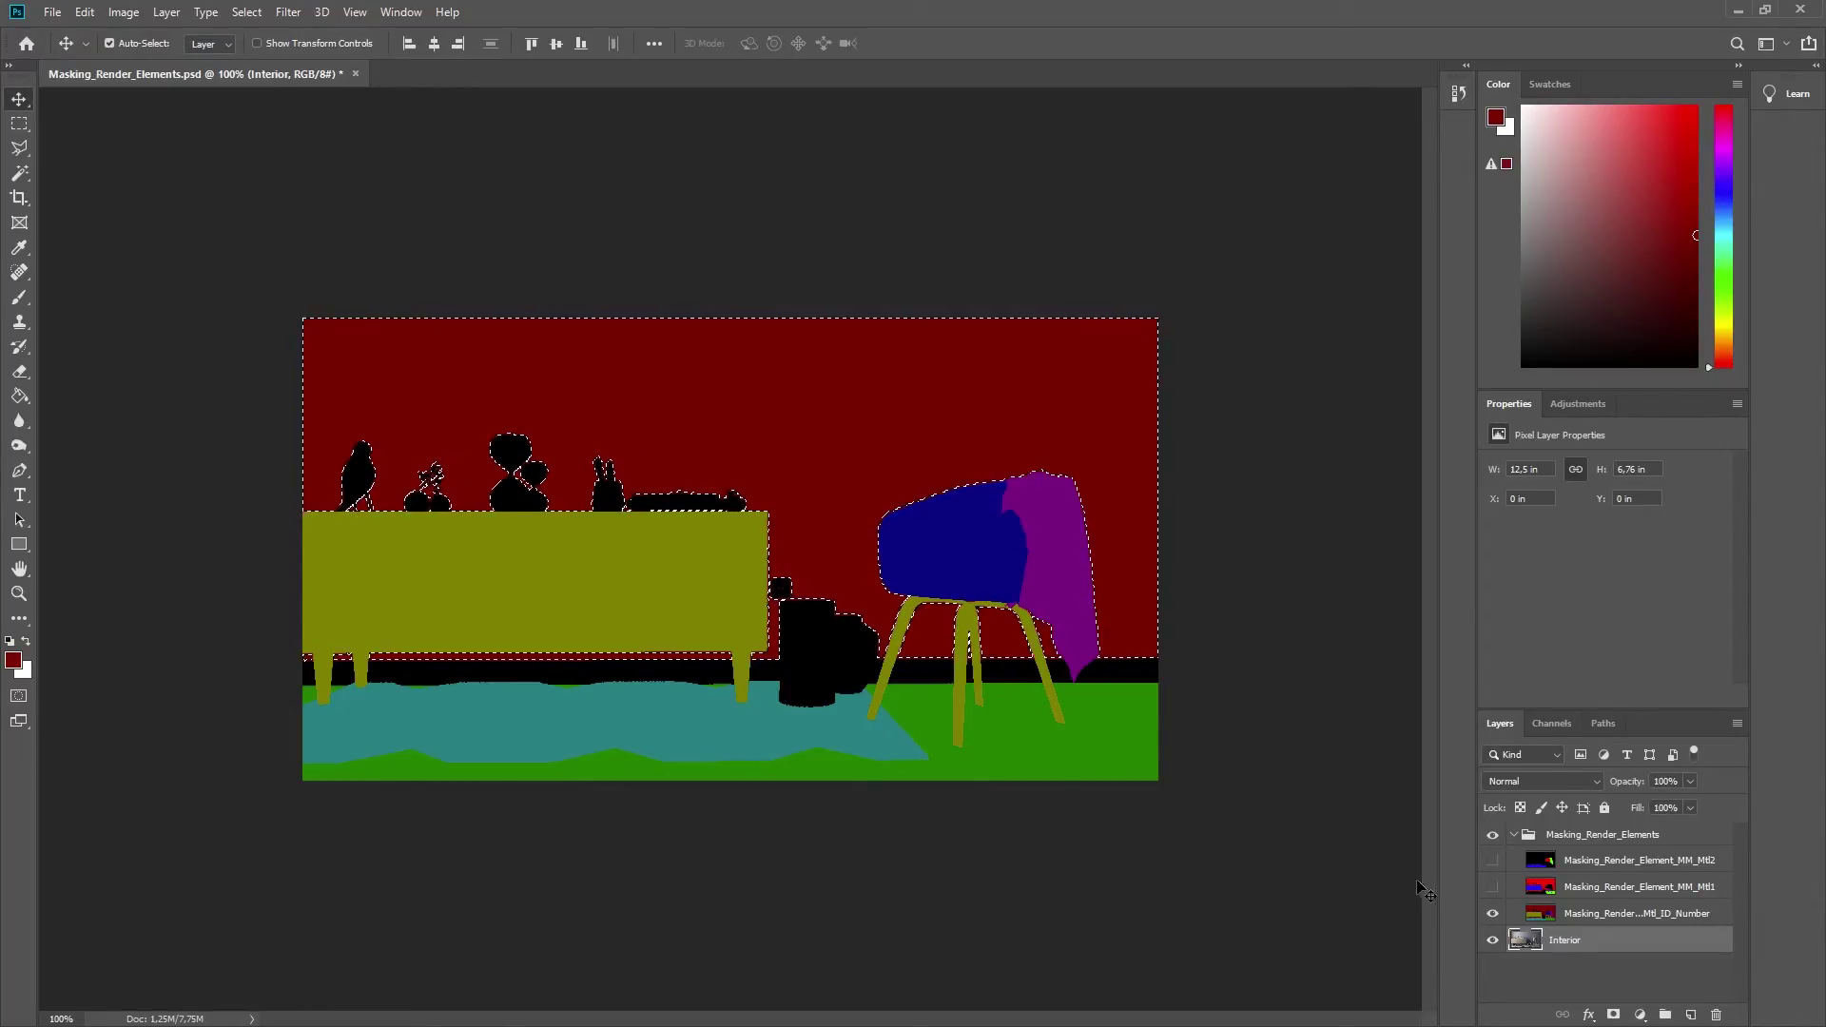
left_click(1490, 913)
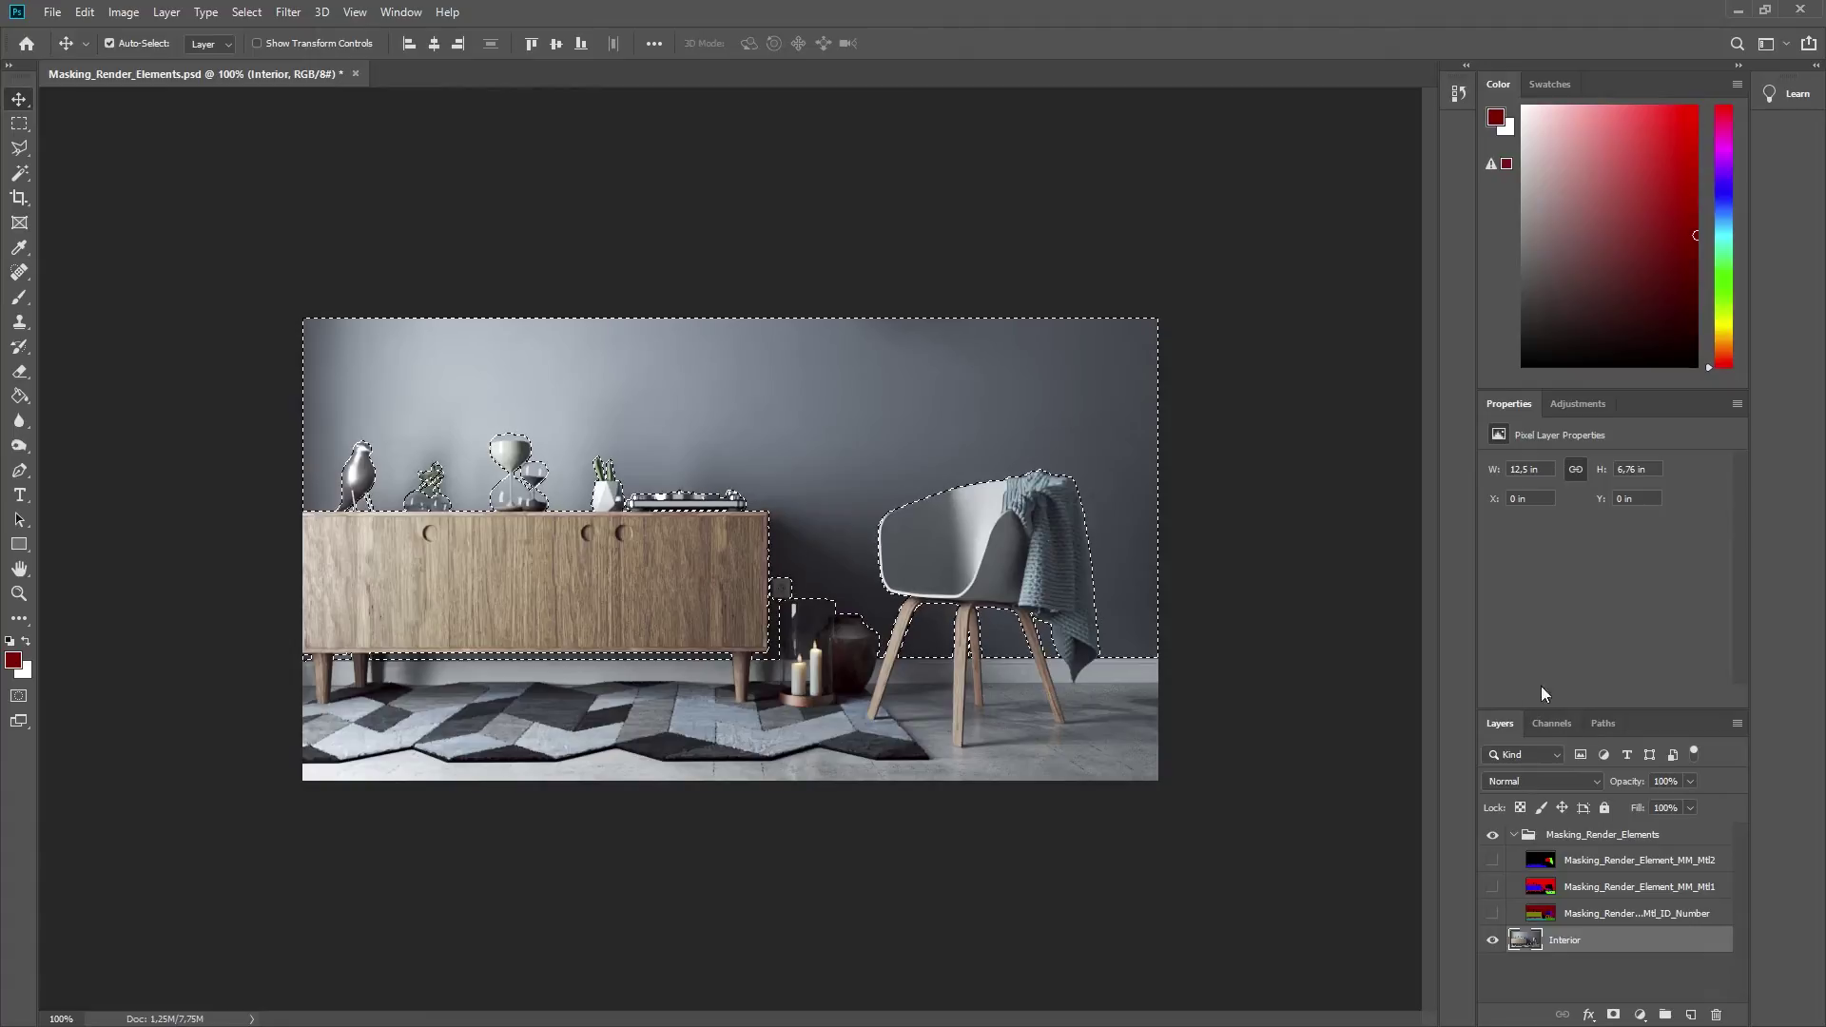
Step: Add a Hue/Saturation adjustment layer masked to the selected wall and set its hue to -27
left_click(1556, 403)
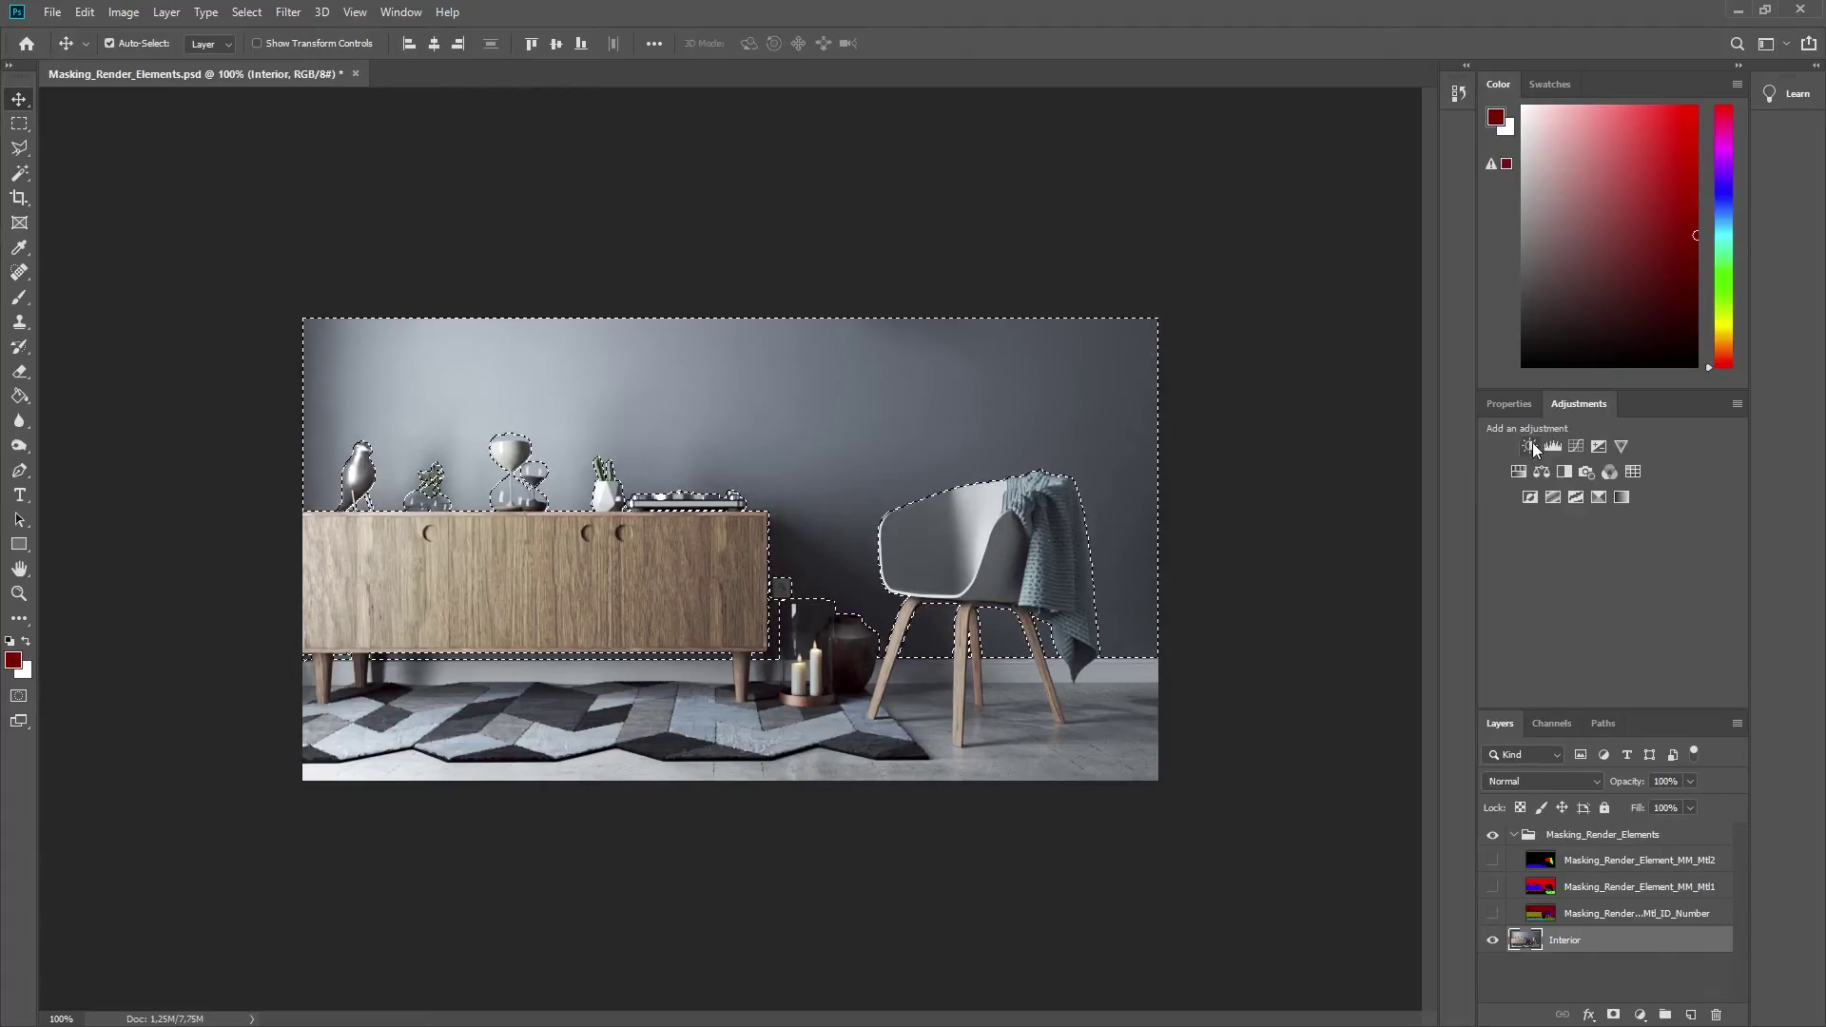
left_click(1515, 465)
mouse_move(1601, 534)
left_mouse_down()
mouse_move(1658, 533)
mouse_move(1466, 539)
mouse_move(1575, 553)
left_mouse_up()
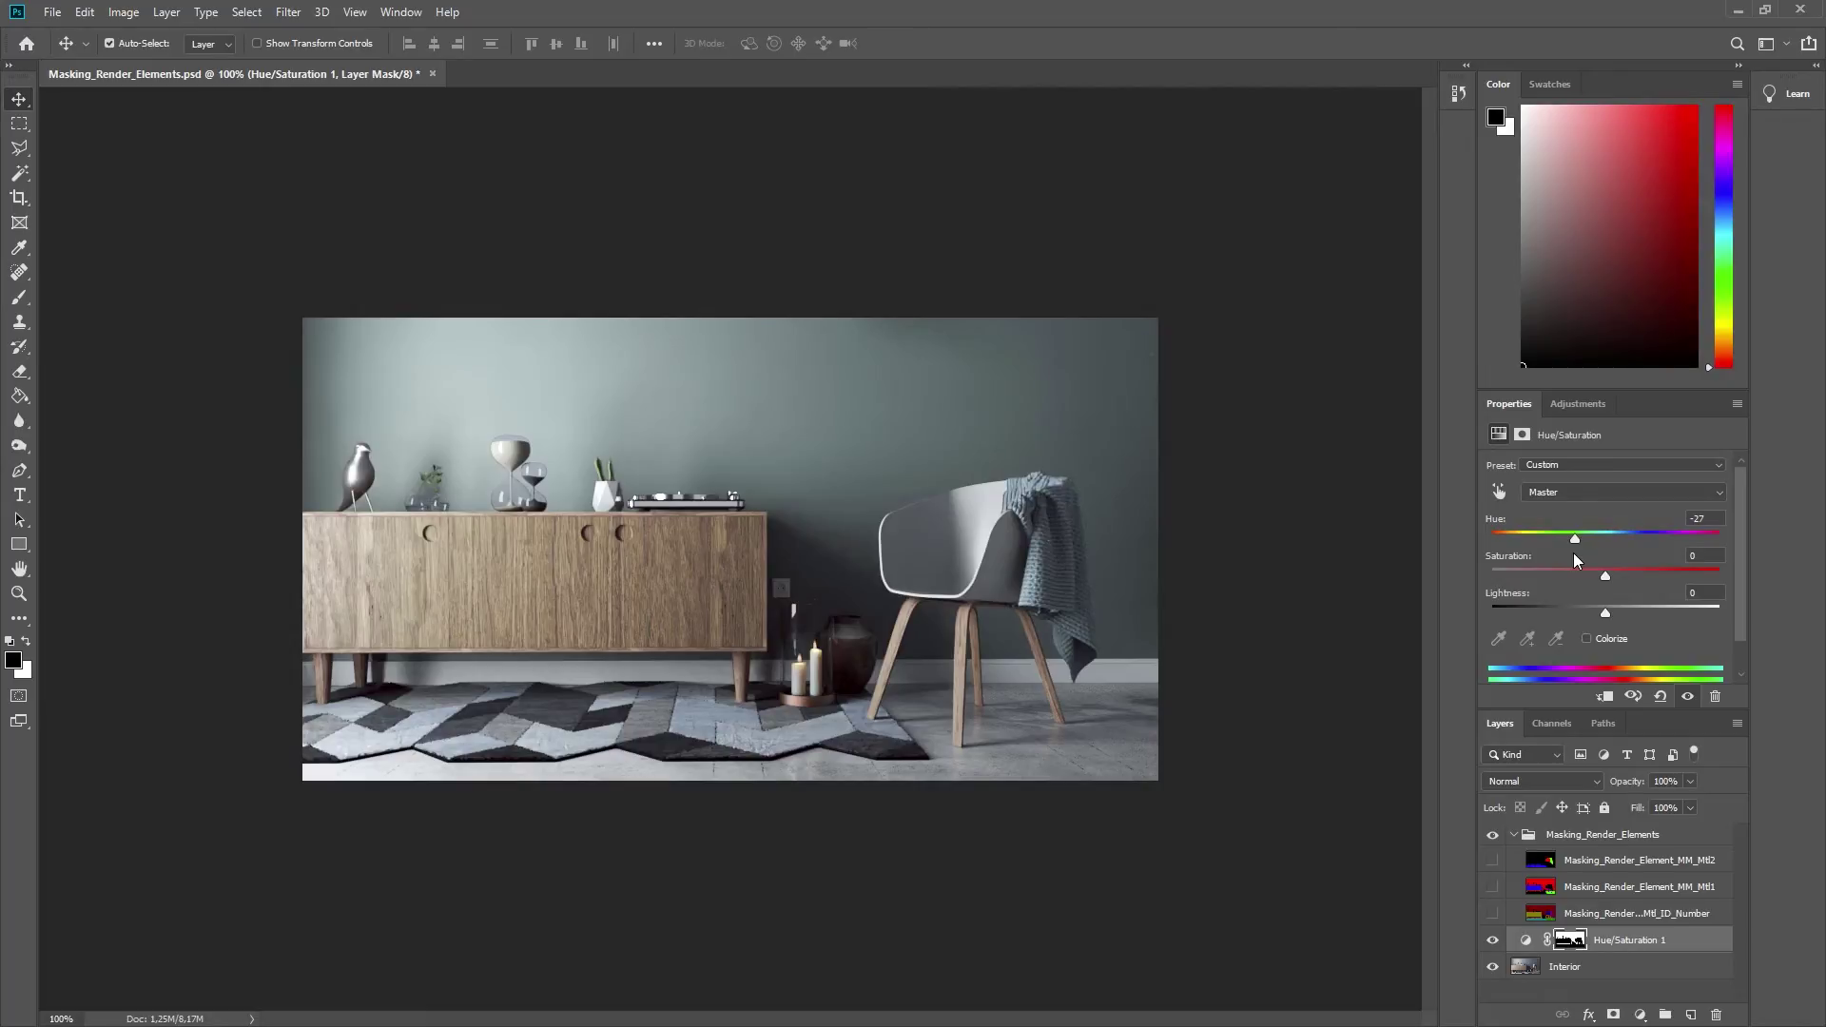
Step: Show the Masking_Render_Element_MM_Mtl2 layer, load its Green channel as a selection of the chair's blanket, and hide the layer again
left_click(1492, 861)
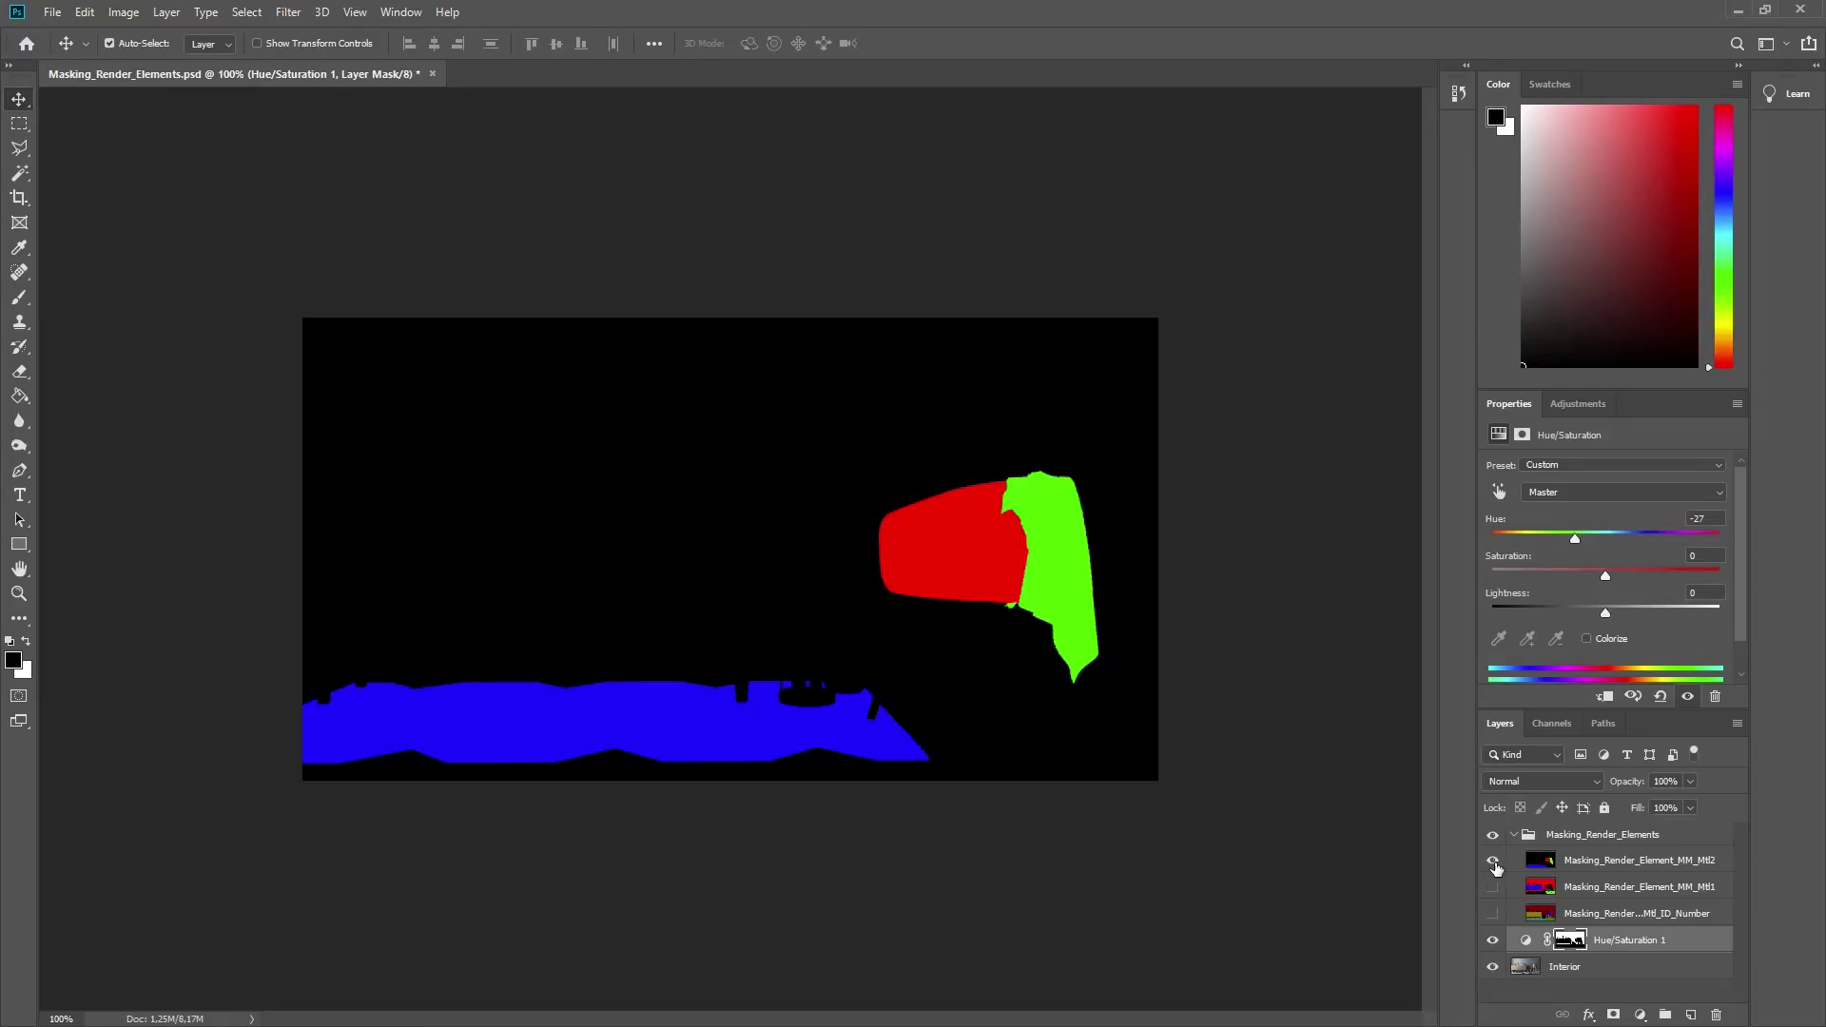
left_click(1552, 724)
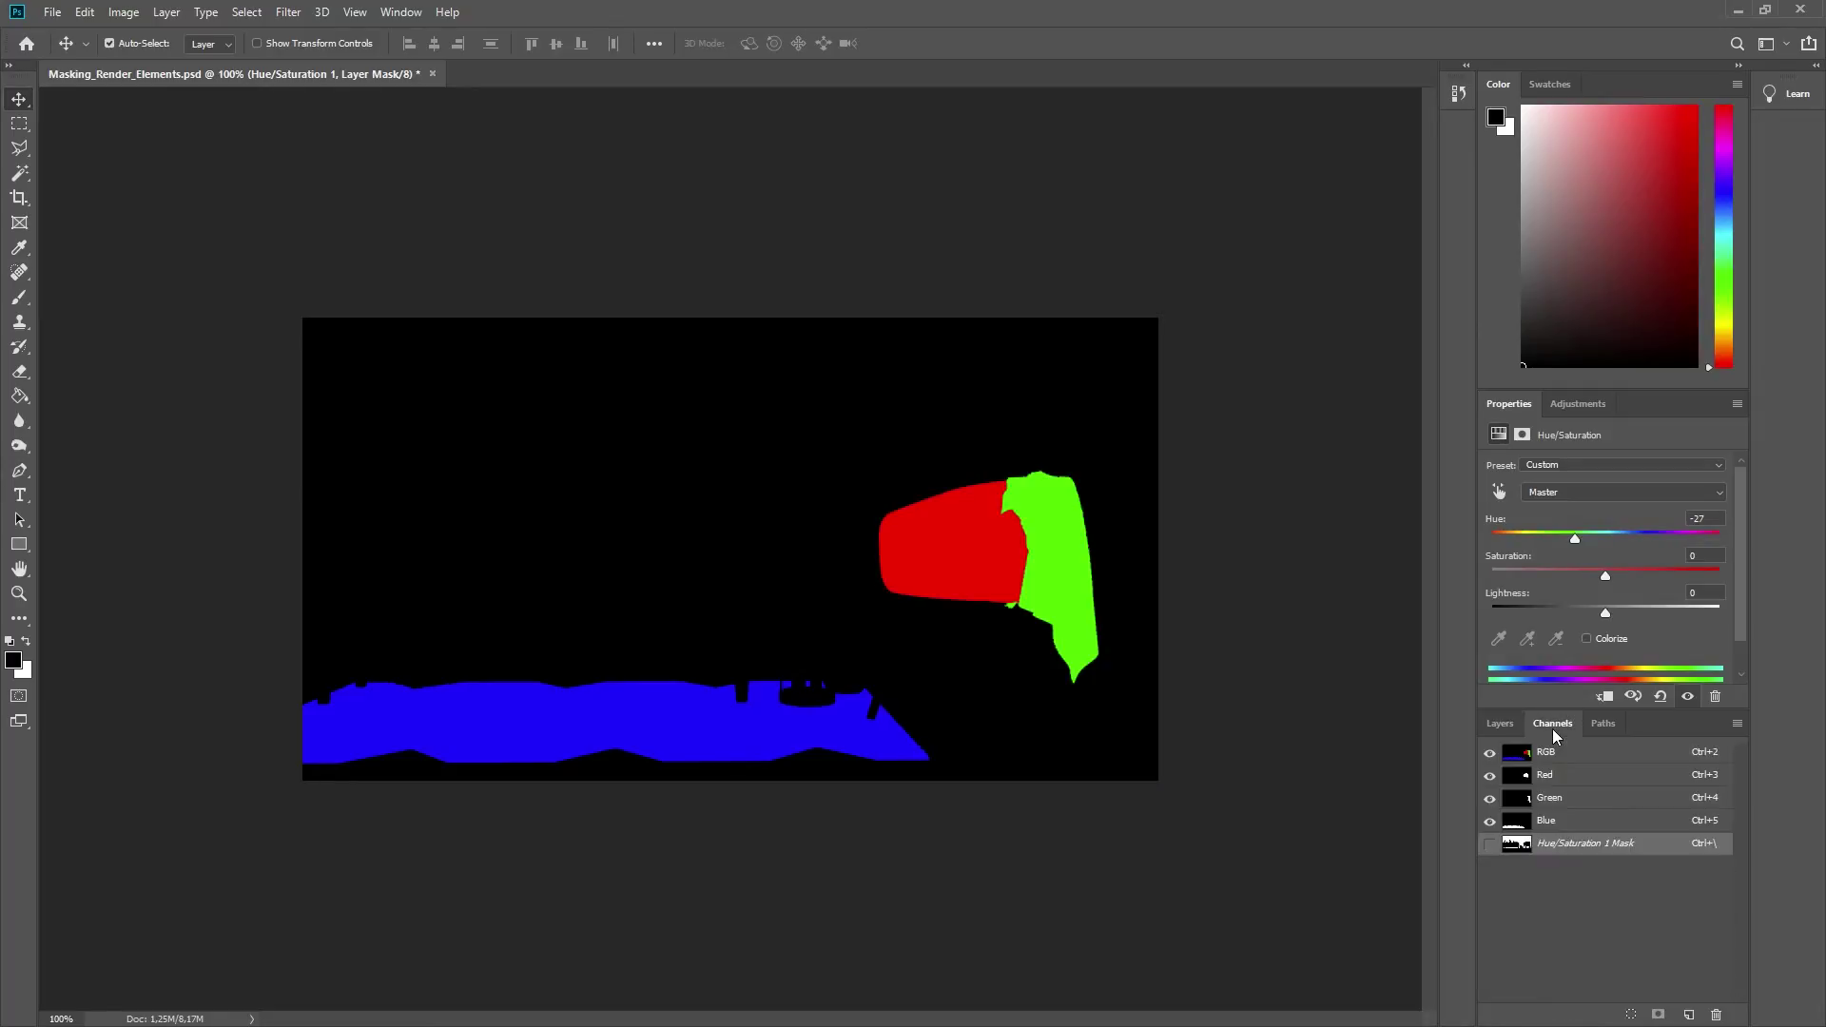
left_click(1550, 803, "ctrl")
key("ctrl")
left_click(1506, 726)
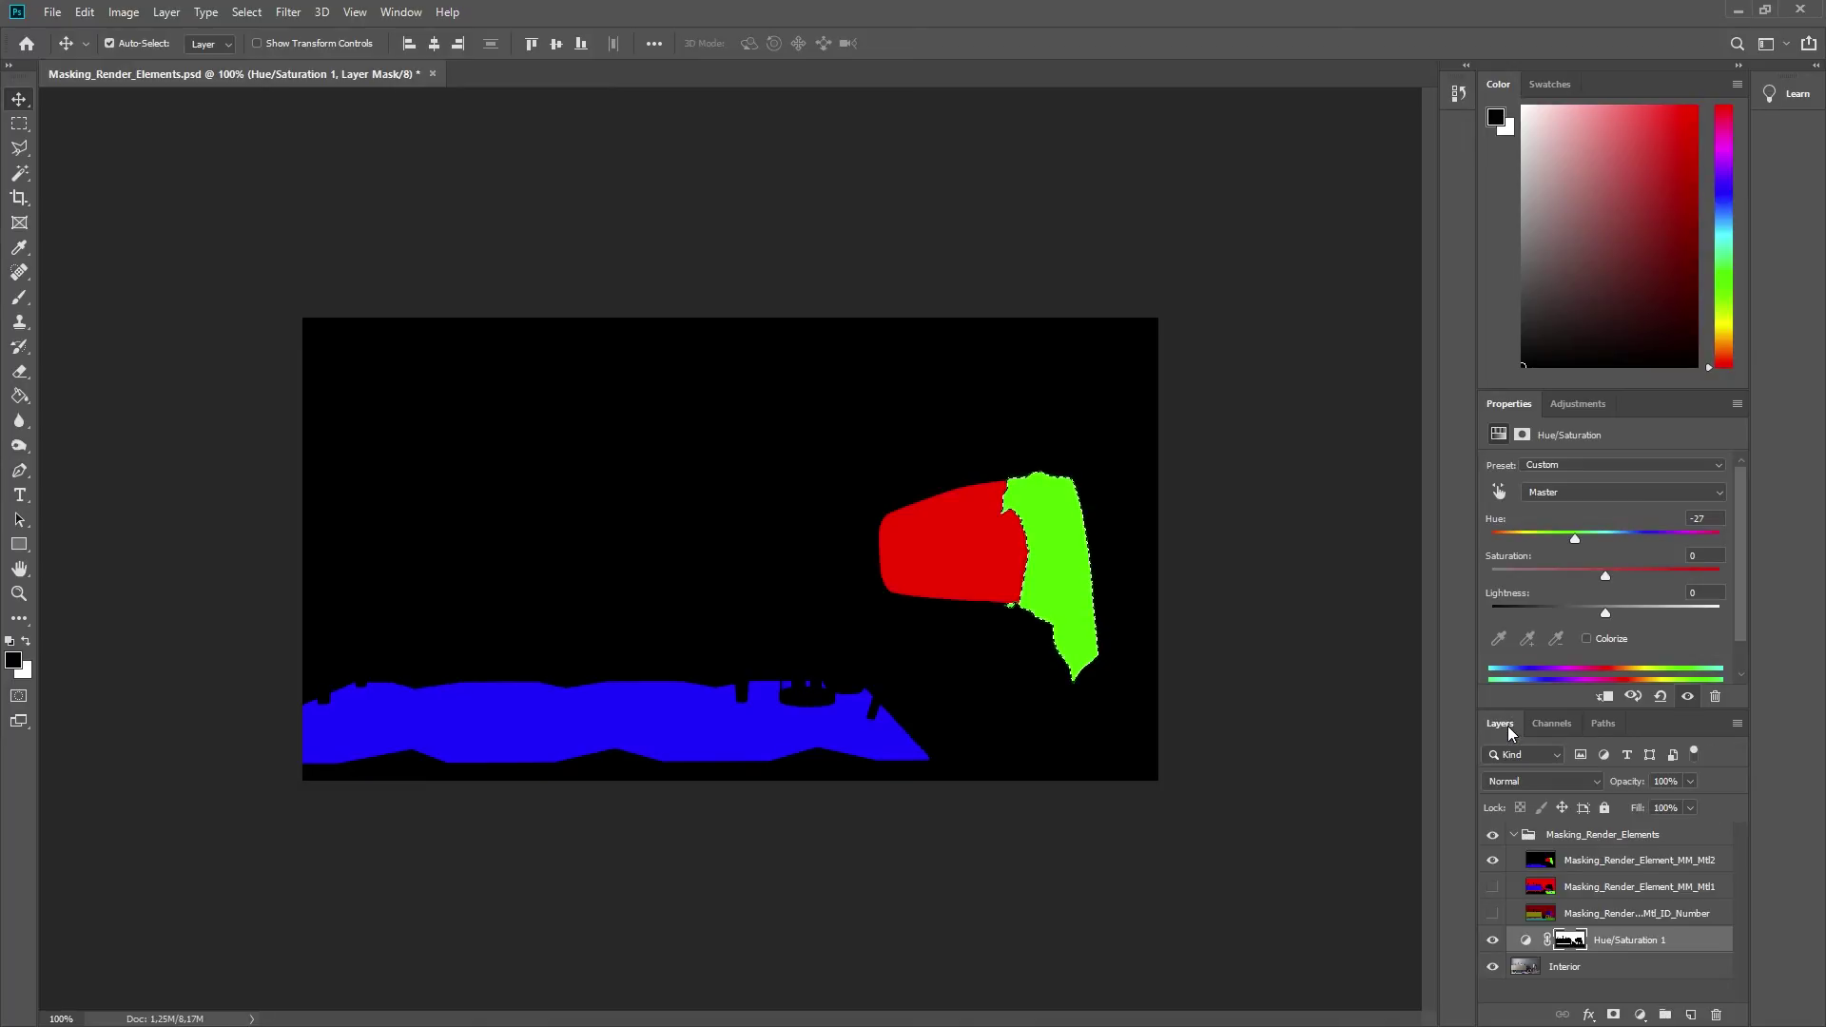
left_click(1492, 860)
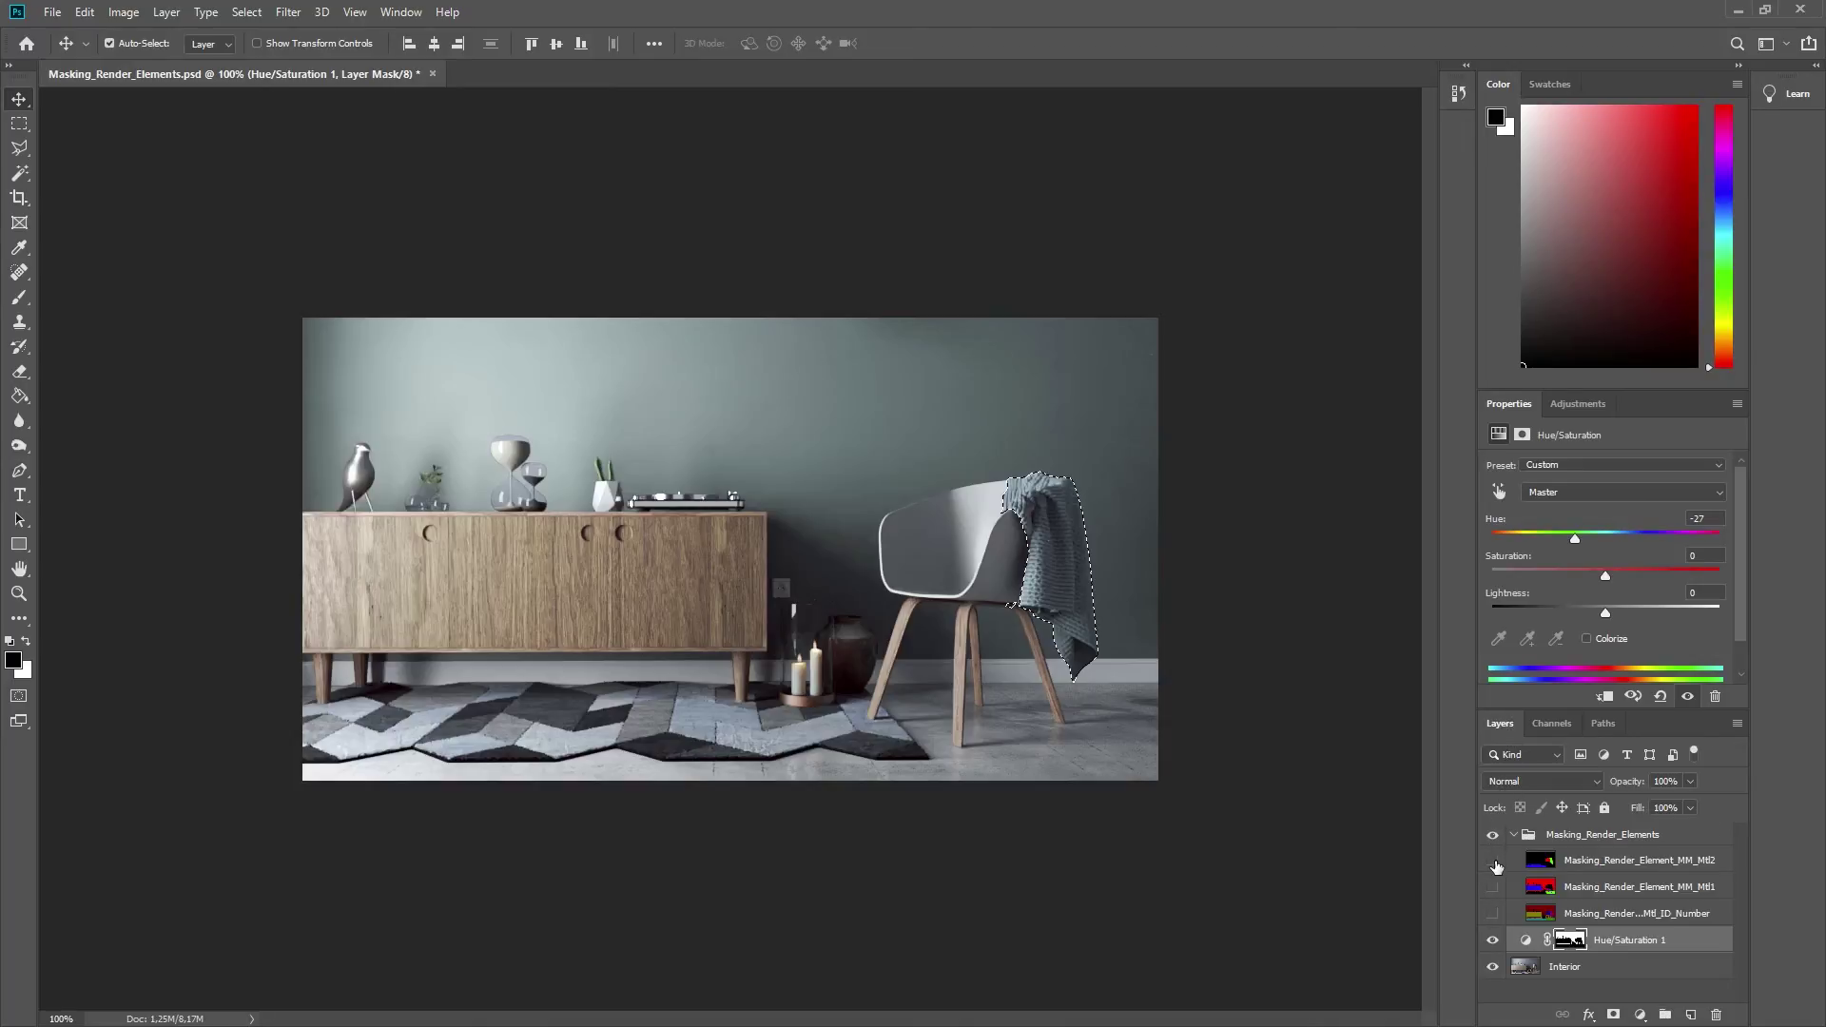
Step: Add a Hue/Saturation adjustment layer masked to the selected blanket and set its saturation to +41
left_click(1572, 406)
left_click(1518, 474)
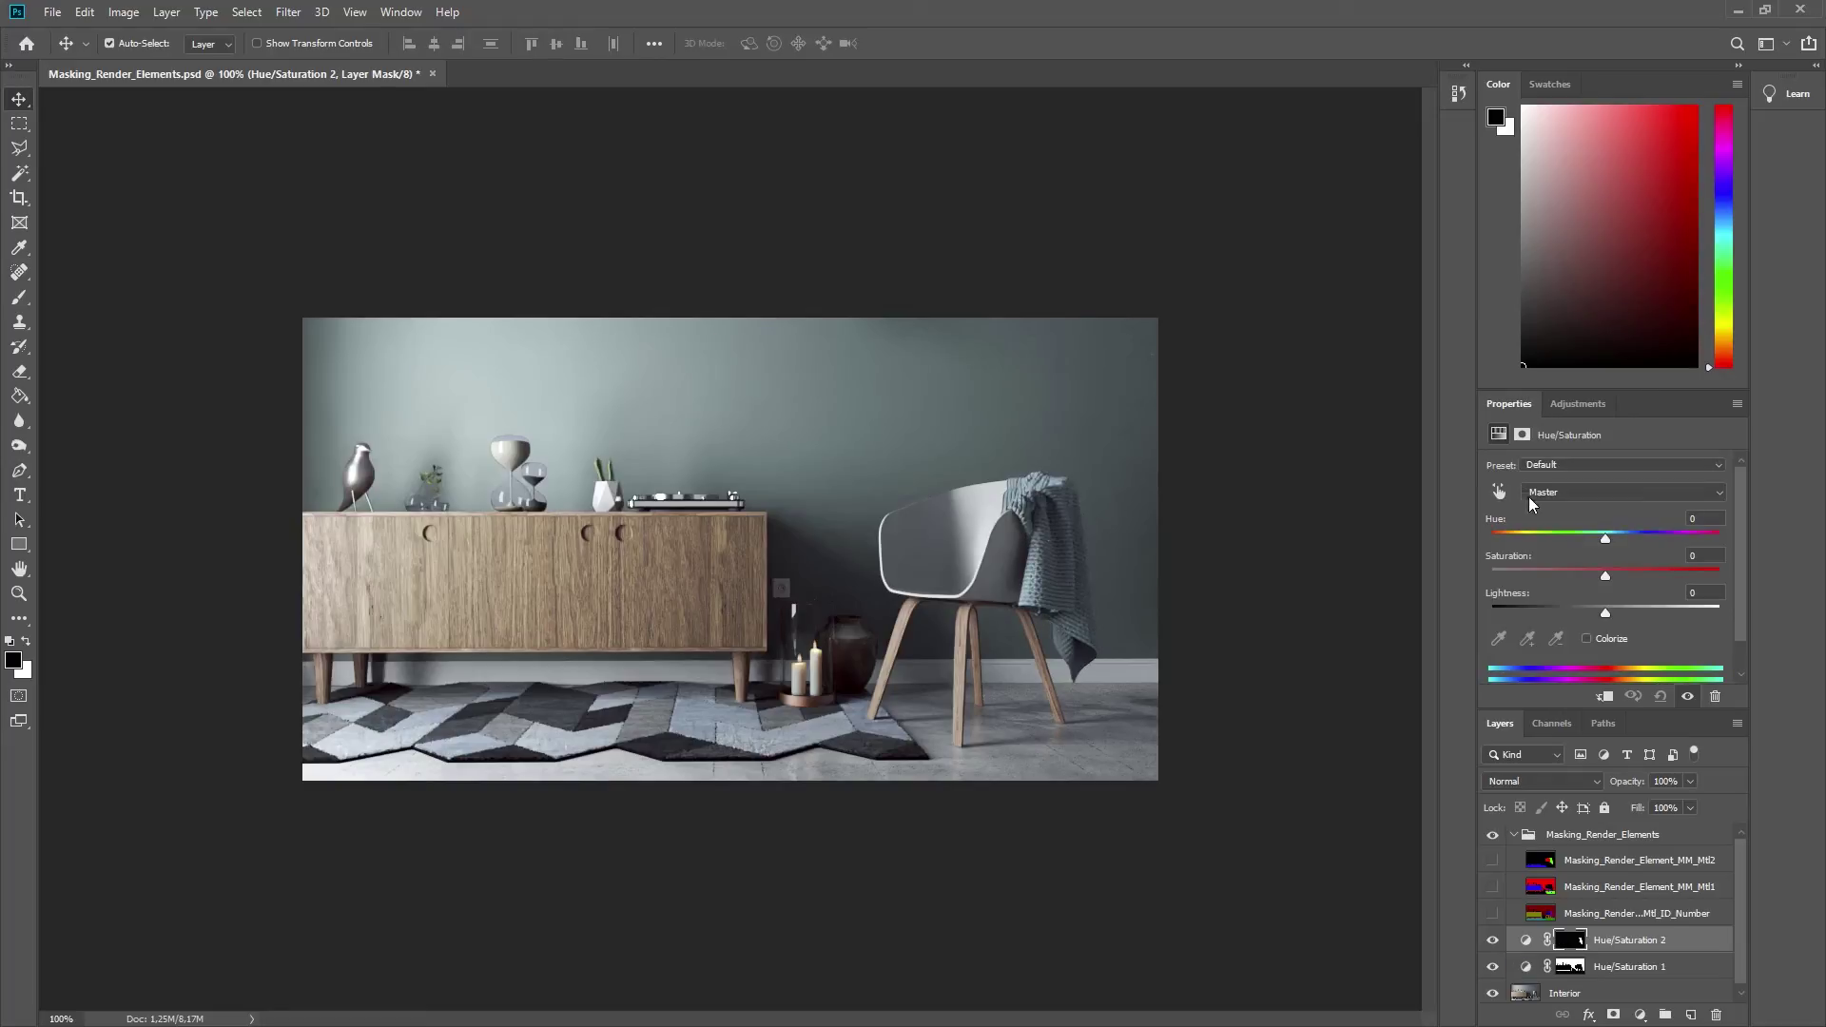
left_click_drag(1593, 578, 1613, 583)
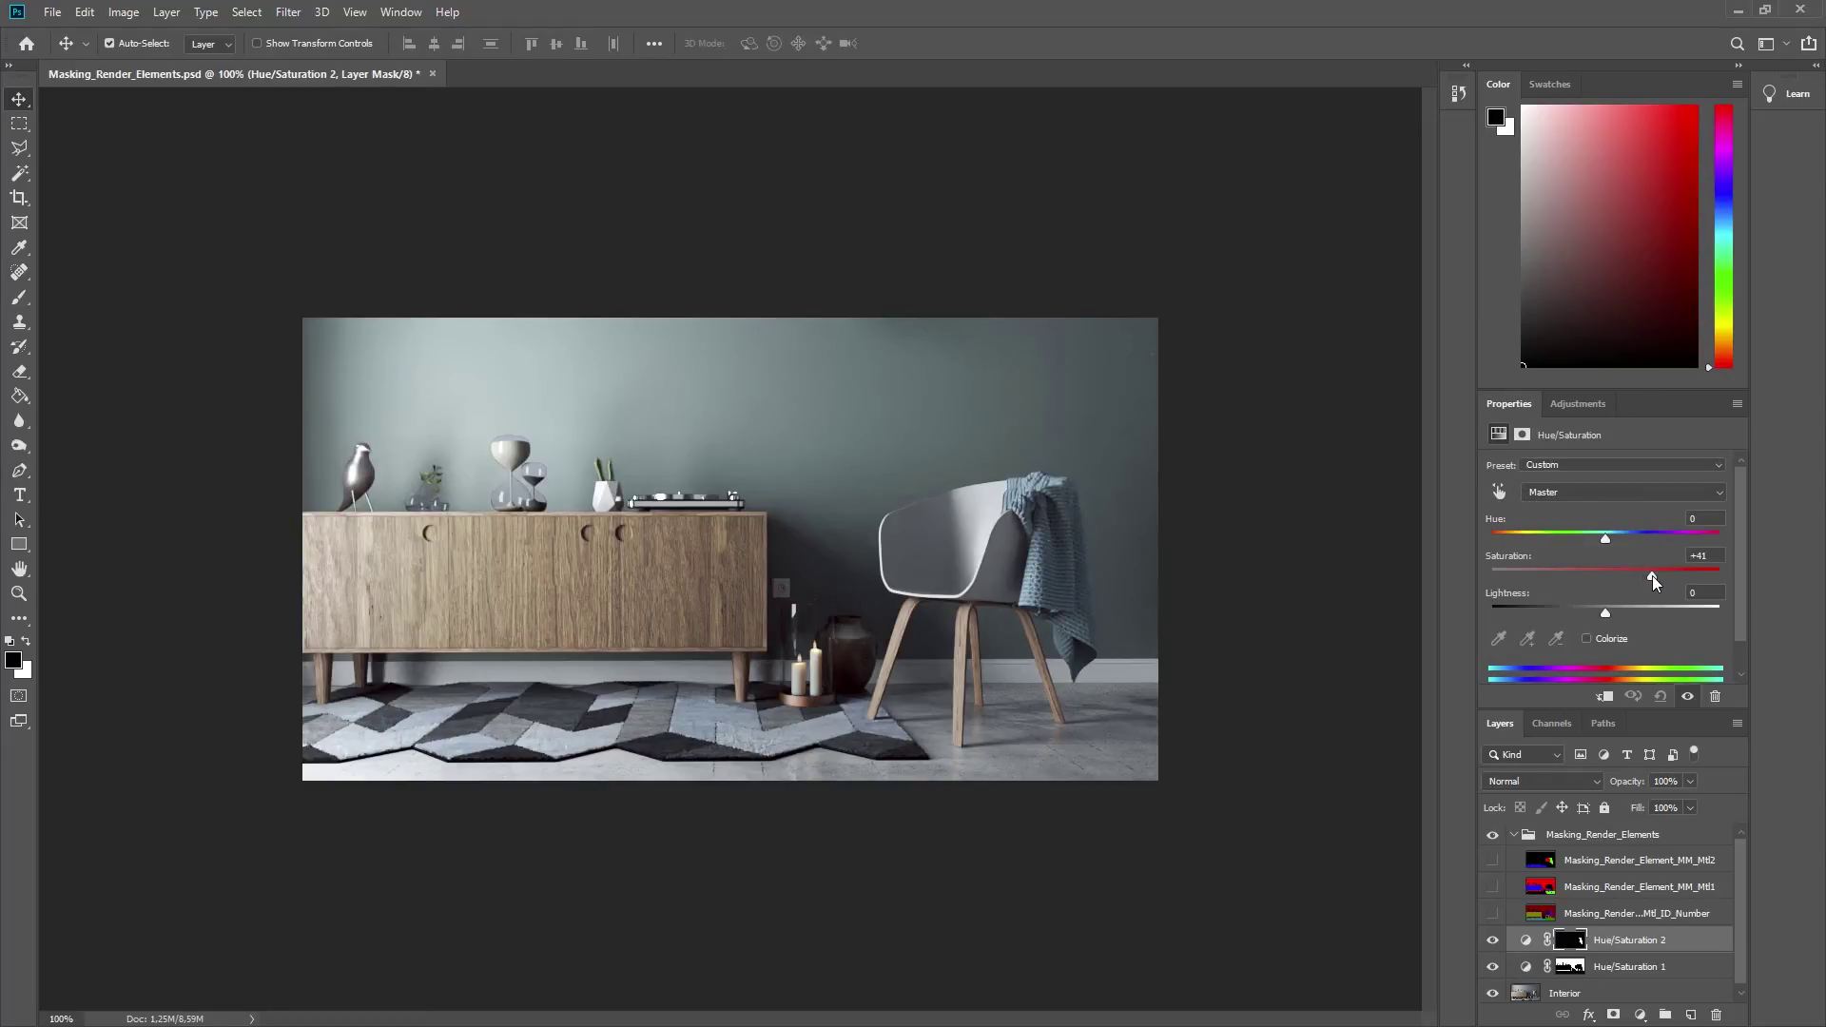